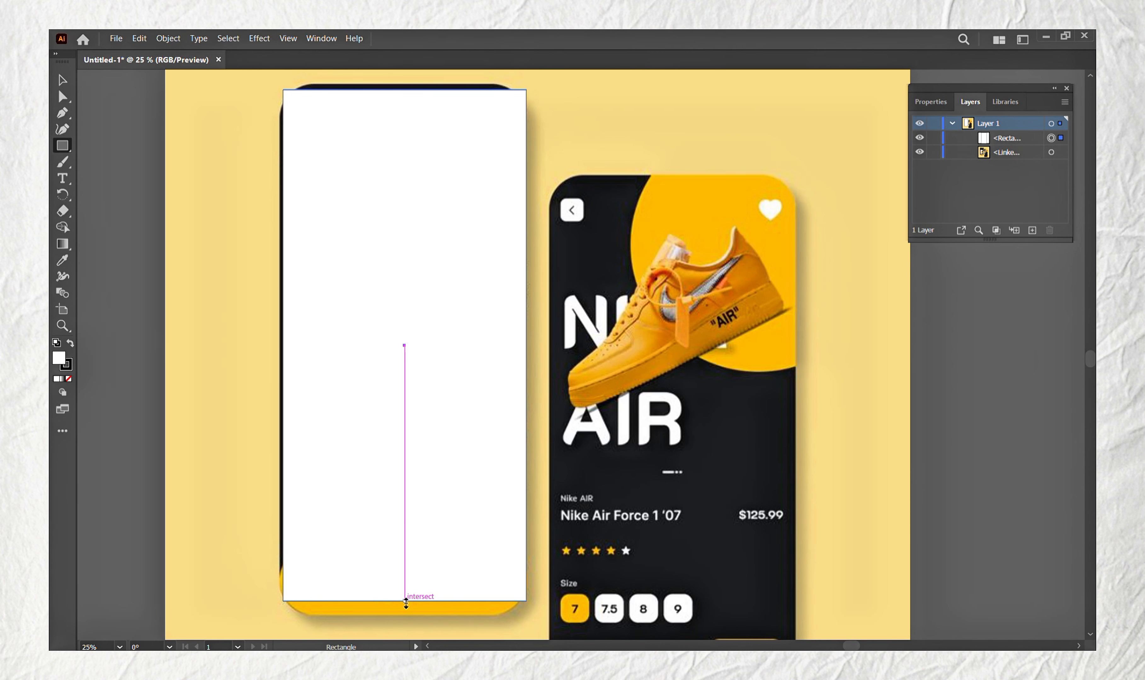
Stretch the white rectangle to cover the first phone screen and round its corners to match the reference
{"action": "left_click_drag", "start_coordinate": [406, 602], "coordinate": [406, 616]}
{"action": "left_click_drag", "start_coordinate": [283, 352], "coordinate": [280, 353]}
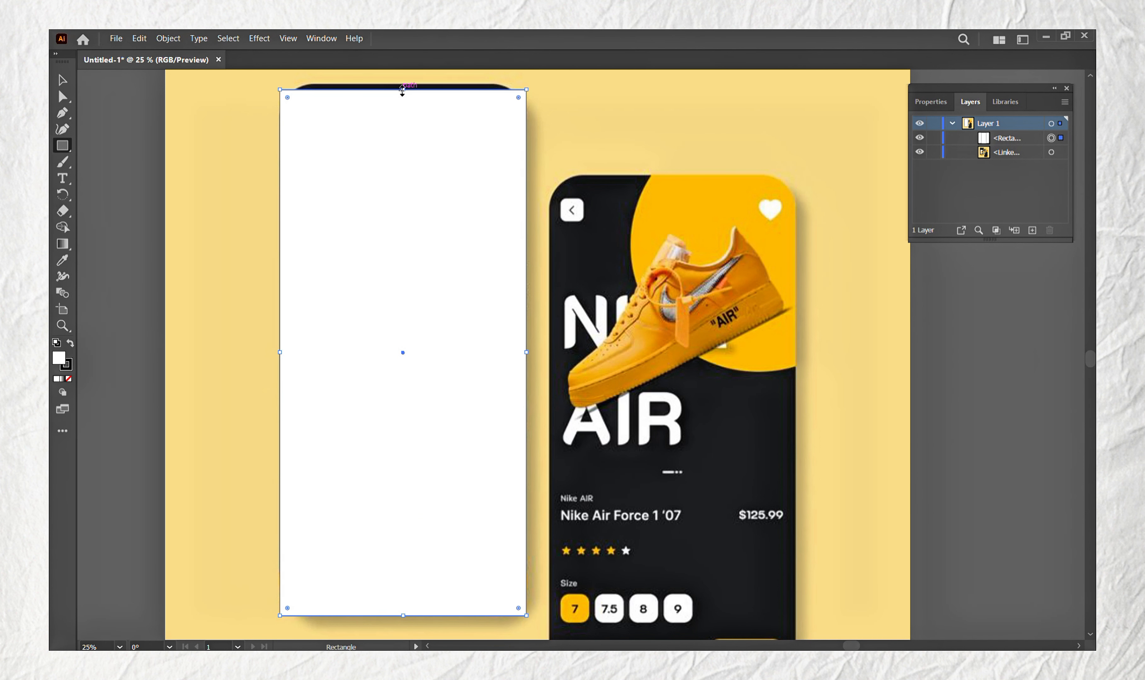
{"action": "left_click_drag", "start_coordinate": [403, 90], "coordinate": [402, 81]}
{"action": "left_click_drag", "start_coordinate": [519, 89], "coordinate": [483, 116]}
{"action": "scroll", "coordinate": [691, 192], "scroll_direction": "down", "scroll_amount": 1}
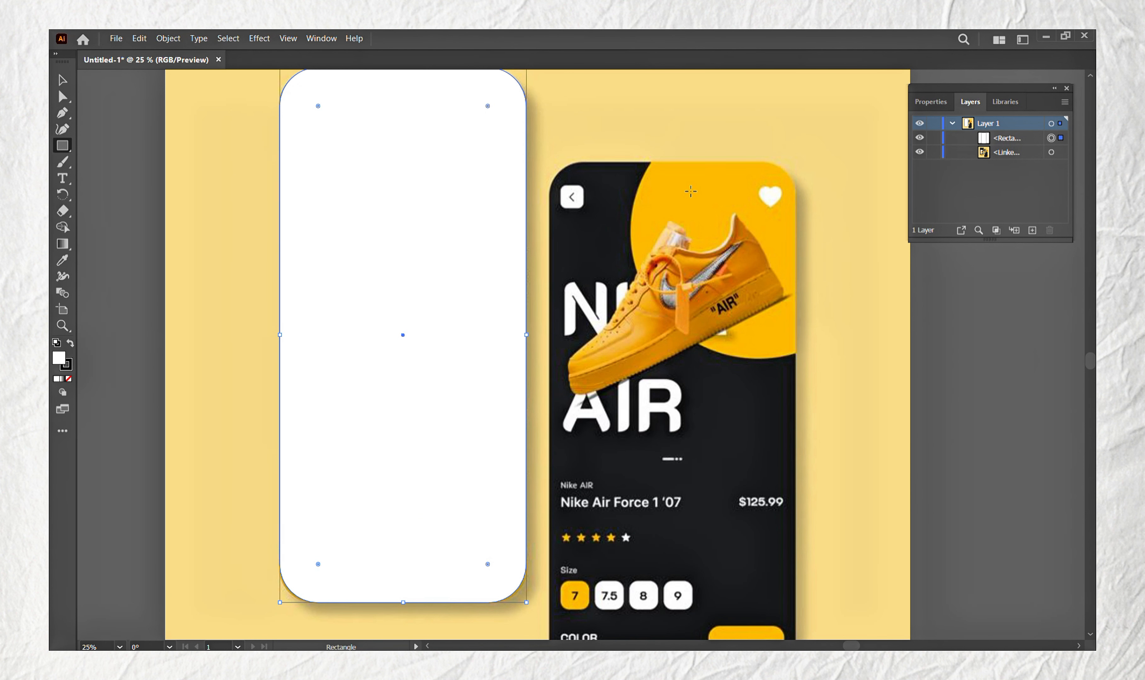
Remove the rounded rectangle's stroke, fill it with black 000000 and hide it to reveal the reference image
{"action": "left_click", "coordinate": [69, 366]}
{"action": "left_click", "coordinate": [98, 215]}
{"action": "left_click", "coordinate": [57, 358]}
{"action": "left_click", "coordinate": [106, 215]}
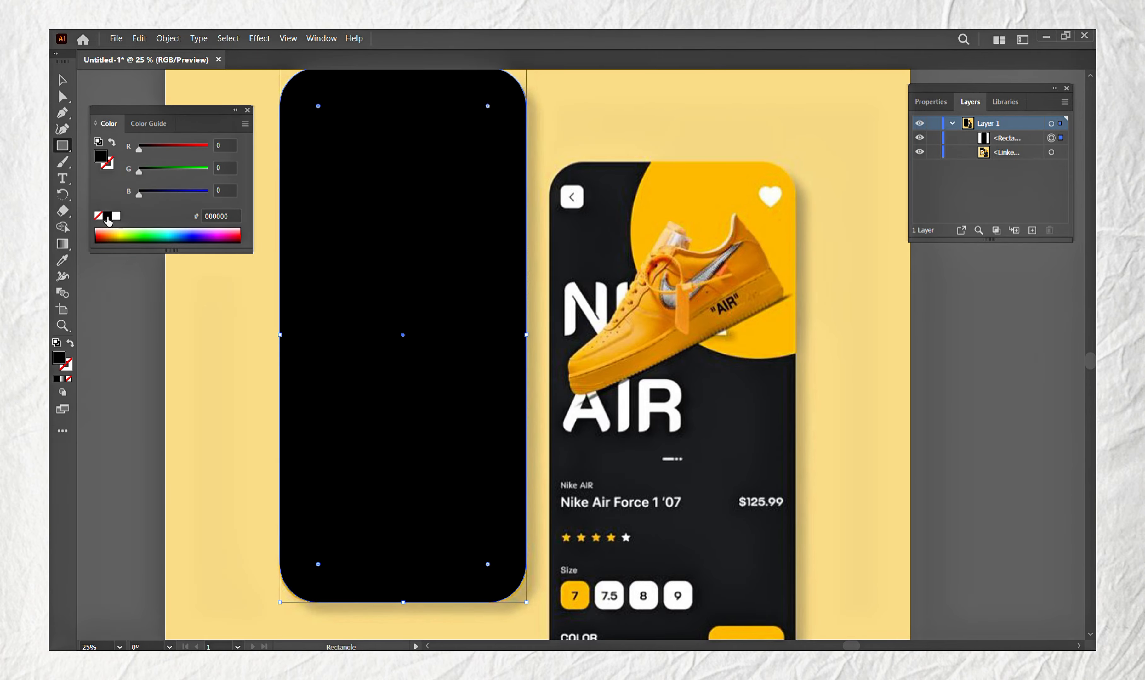
{"action": "left_click", "coordinate": [920, 138]}
{"action": "left_click_drag", "start_coordinate": [290, 249], "coordinate": [306, 278]}
{"action": "left_click", "coordinate": [247, 110]}
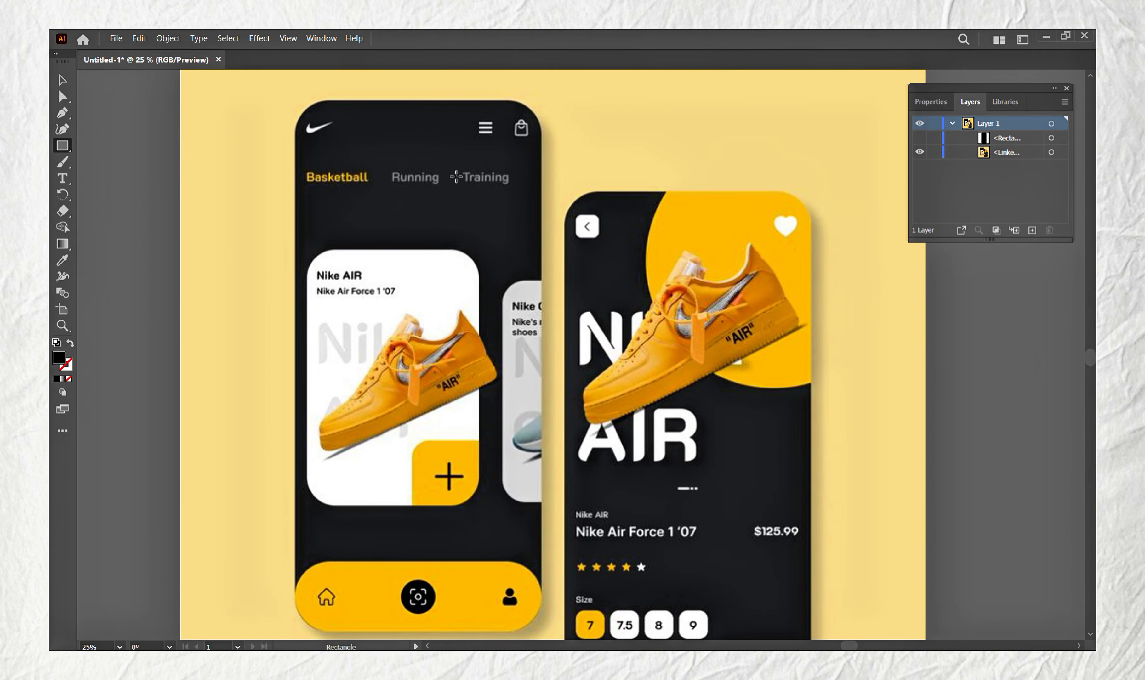
Draw the three bars of the menu icon over the first screen's reference icon, filled with near-white F7F7F7
{"action": "key", "text": "ctrl+plus"}
{"action": "key", "text": "ctrl+plus"}
{"action": "key", "text": "ctrl+plus"}
{"action": "left_click_drag", "start_coordinate": [371, 182], "coordinate": [443, 640]}
{"action": "key", "text": "ctrl+plus"}
{"action": "key", "text": "ctrl+plus"}
{"action": "key", "text": "ctrl+plus"}
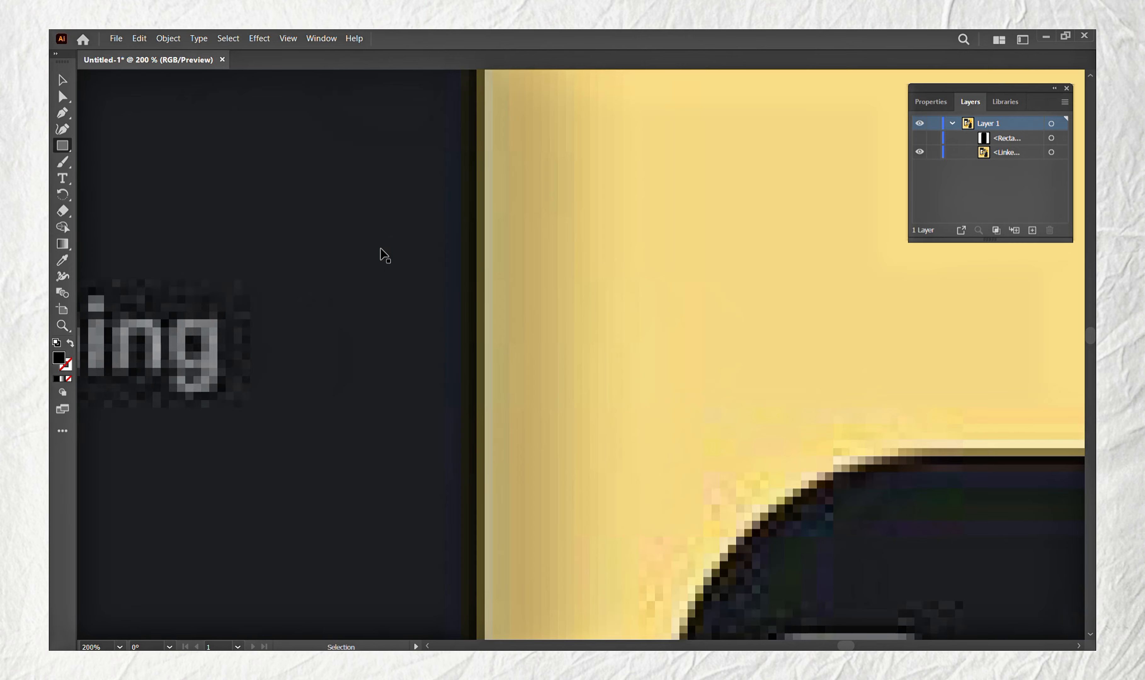
{"action": "left_click_drag", "start_coordinate": [381, 255], "coordinate": [812, 640]}
{"action": "key", "text": "ctrl+plus"}
{"action": "left_click_drag", "start_coordinate": [355, 332], "coordinate": [497, 344]}
{"action": "double_click", "coordinate": [58, 357]}
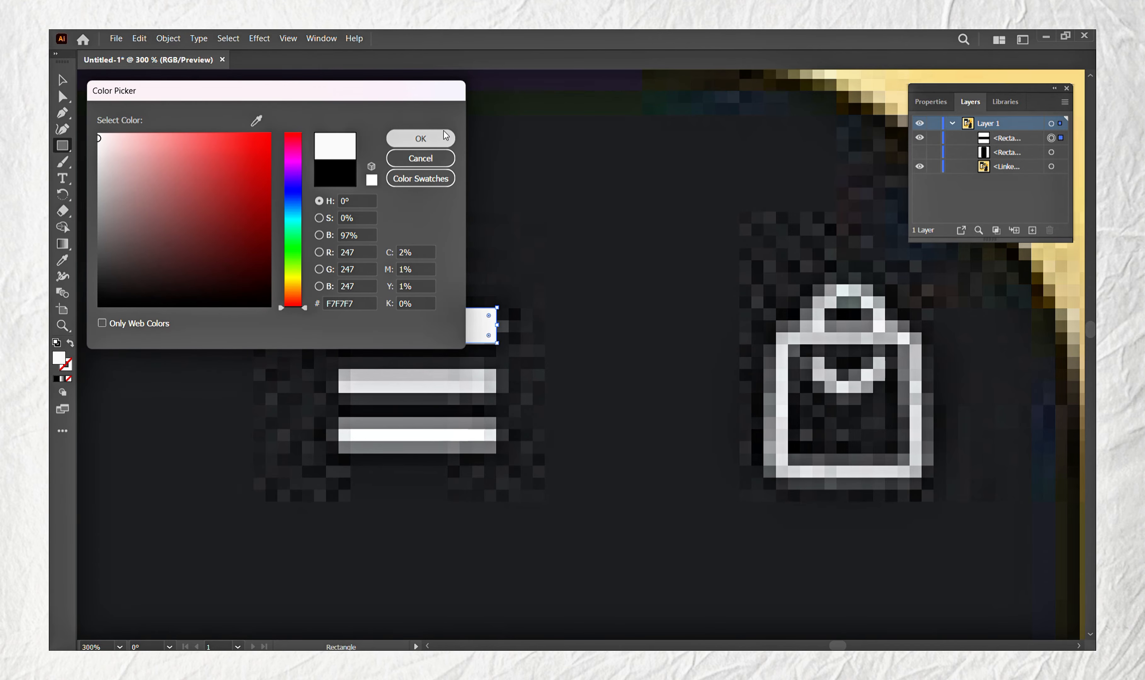
{"action": "key", "text": "Return"}
{"action": "left_click_drag", "start_coordinate": [417, 327], "coordinate": [486, 77]}
Convert the placed Nike swoosh image to vector shapes with Image Trace
{"action": "key", "text": "ctrl+minus"}
{"action": "key", "text": "ctrl+minus"}
{"action": "key", "text": "ctrl+minus"}
{"action": "key", "text": "ctrl+minus"}
{"action": "key", "text": "ctrl+minus"}
{"action": "key", "text": "ctrl+minus"}
{"action": "key", "text": "ctrl+minus"}
{"action": "left_click_drag", "start_coordinate": [531, 388], "coordinate": [516, 348]}
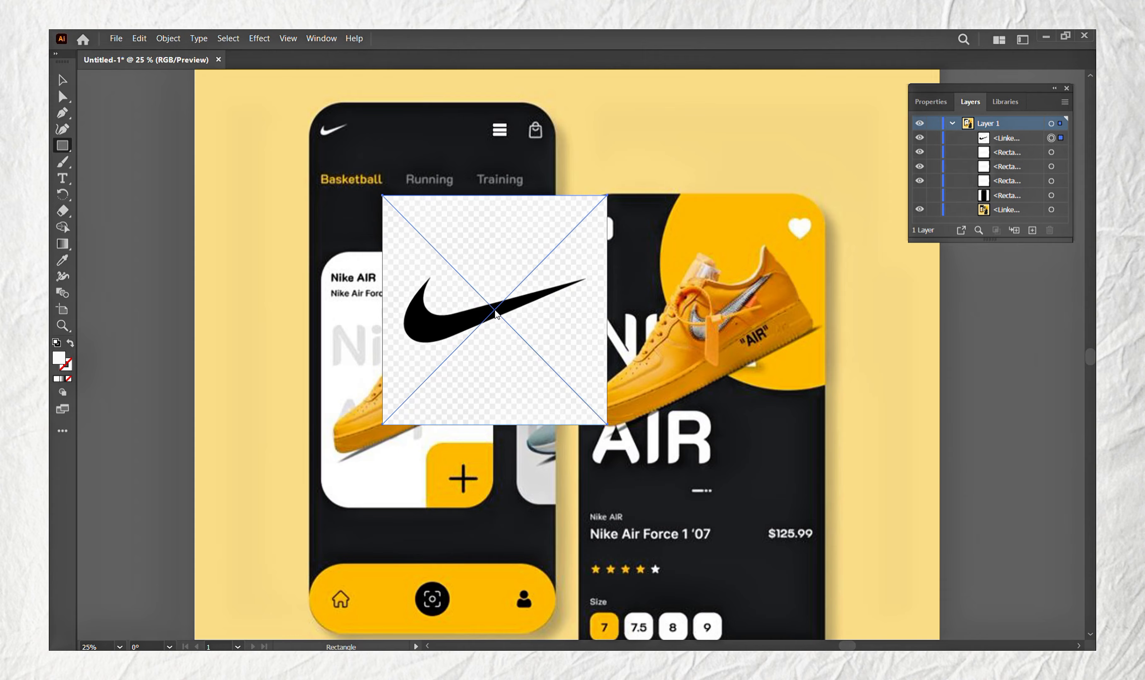
{"action": "left_click", "coordinate": [931, 101]}
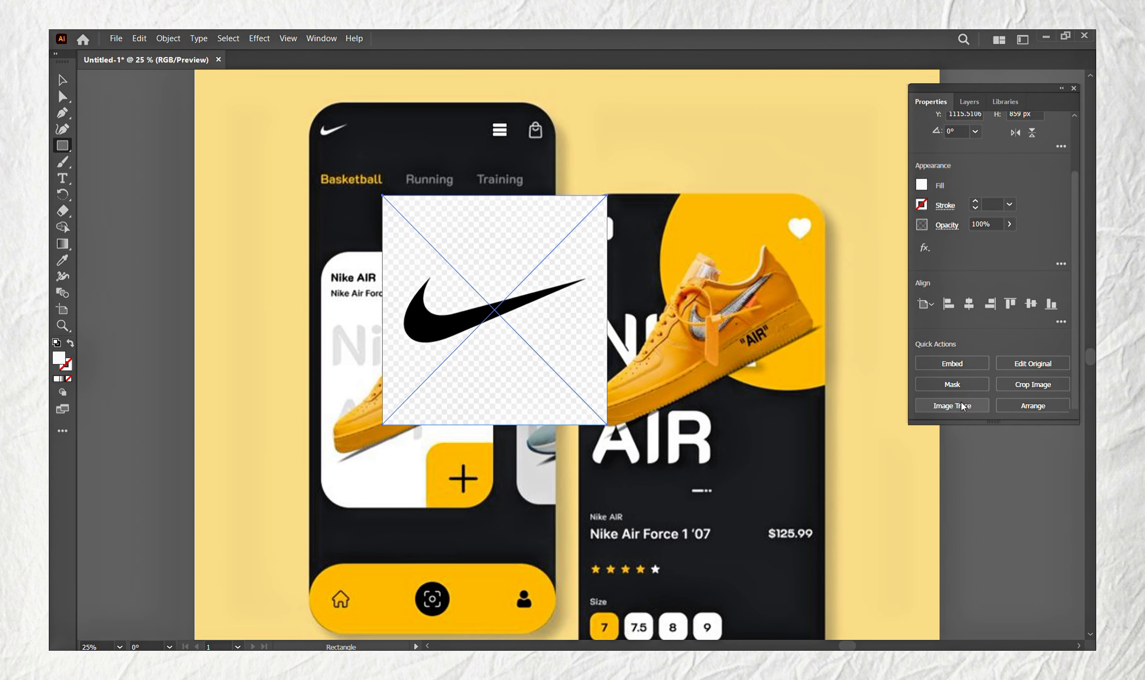
{"action": "left_click", "coordinate": [961, 407]}
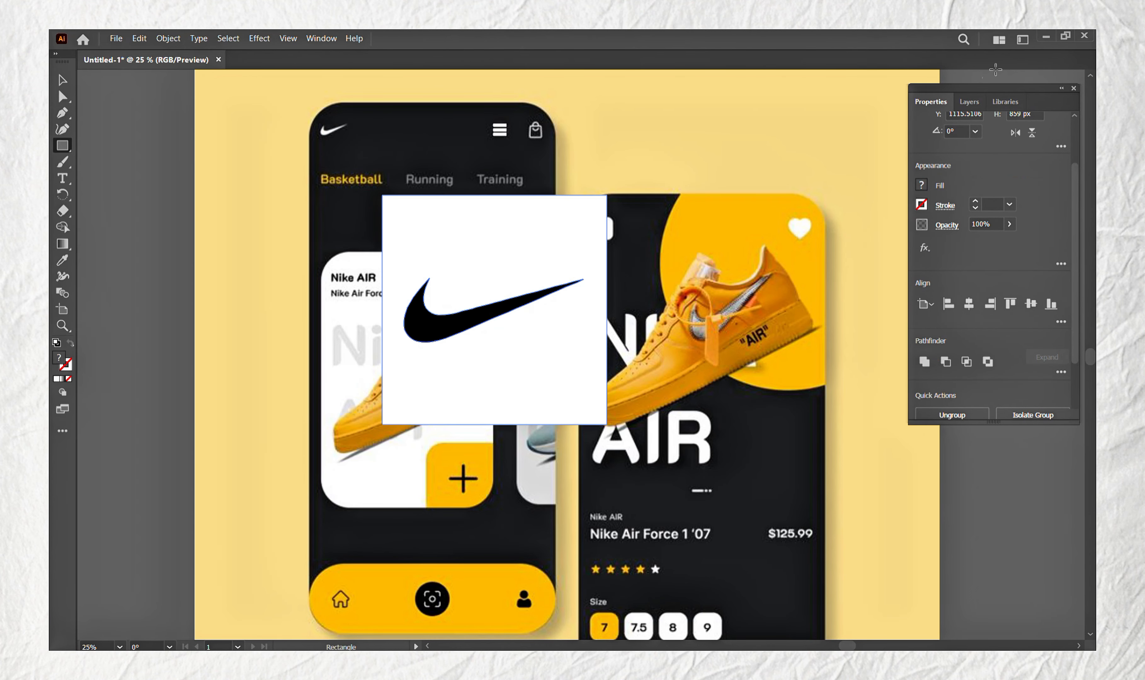
Delete the white background of the traced logo and fill the swoosh with white
{"action": "left_click", "coordinate": [970, 102]}
{"action": "left_click", "coordinate": [968, 137]}
{"action": "left_click", "coordinate": [1043, 167]}
{"action": "key", "text": "Delete"}
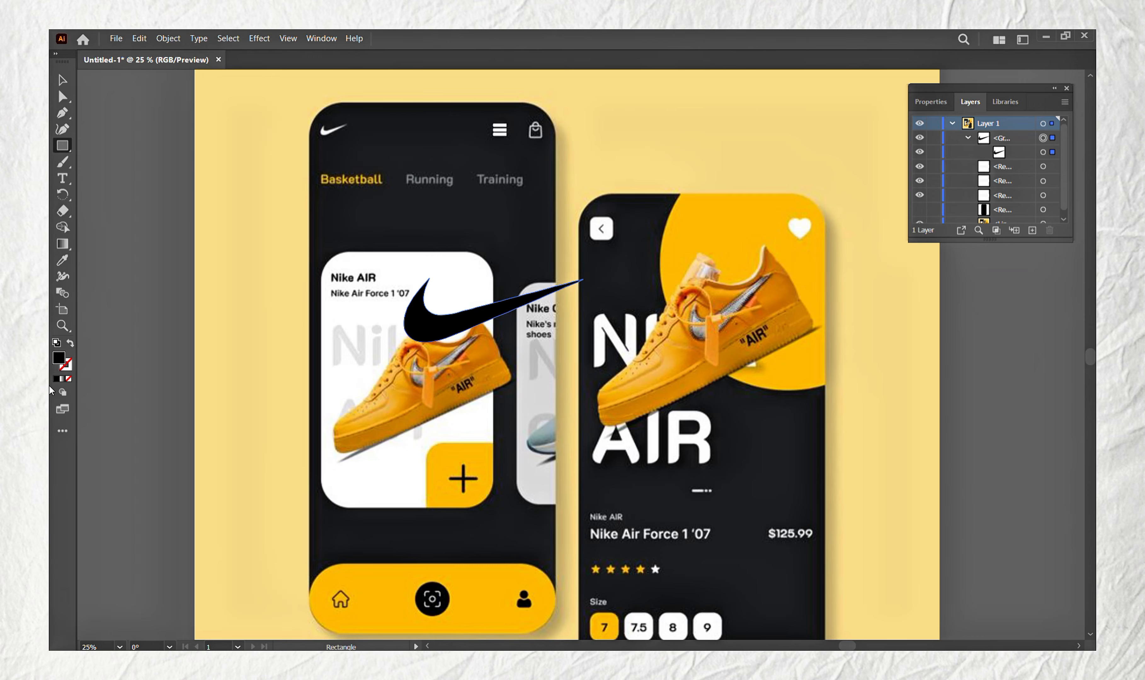
{"action": "double_click", "coordinate": [57, 356]}
{"action": "left_click", "coordinate": [101, 140]}
{"action": "left_click", "coordinate": [420, 139]}
Scale the white swoosh down and place it over the reference logo in the first screen's header
{"action": "key", "text": "v"}
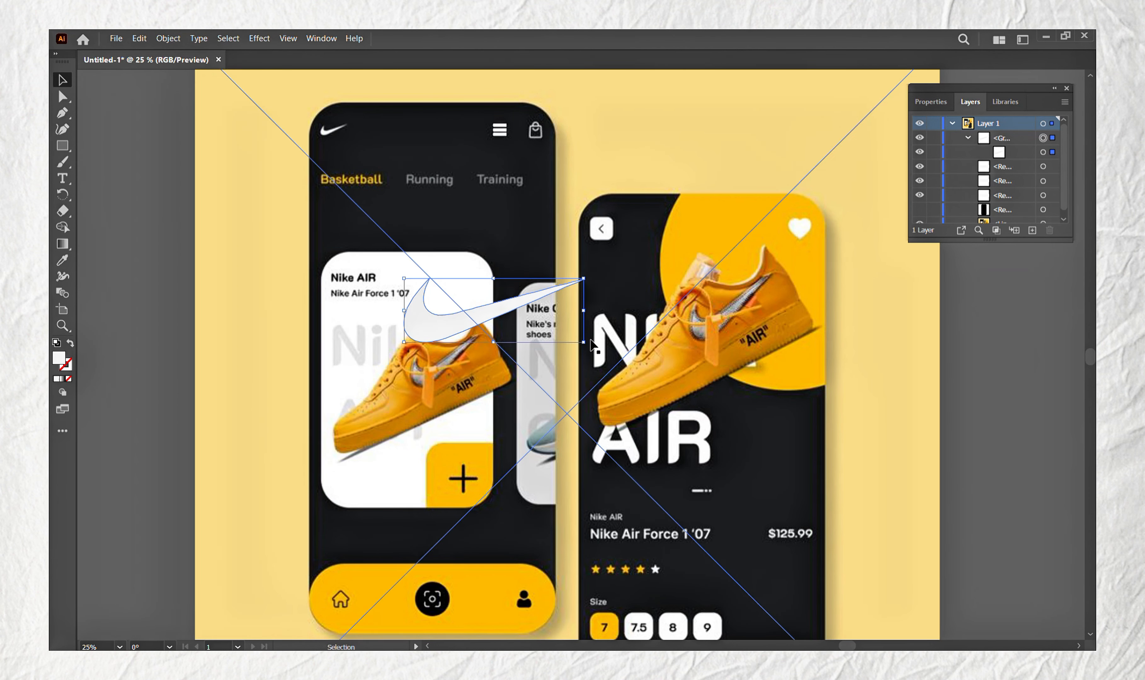
{"action": "left_click_drag", "start_coordinate": [584, 342], "coordinate": [374, 263]}
{"action": "key", "text": "ctrl+z"}
{"action": "left_click_drag", "start_coordinate": [421, 323], "coordinate": [325, 157]}
{"action": "left_click_drag", "start_coordinate": [487, 175], "coordinate": [368, 146]}
Add the category labels "Basketball" in yellow and "Running" and "Training" in light grey over the reference labels
{"action": "key", "text": "ctrl+plus"}
{"action": "key", "text": "ctrl+plus"}
{"action": "key", "text": "ctrl+plus"}
{"action": "key", "text": "ctrl+plus"}
{"action": "key", "text": "ctrl+plus"}
{"action": "left_click_drag", "start_coordinate": [527, 386], "coordinate": [537, 391]}
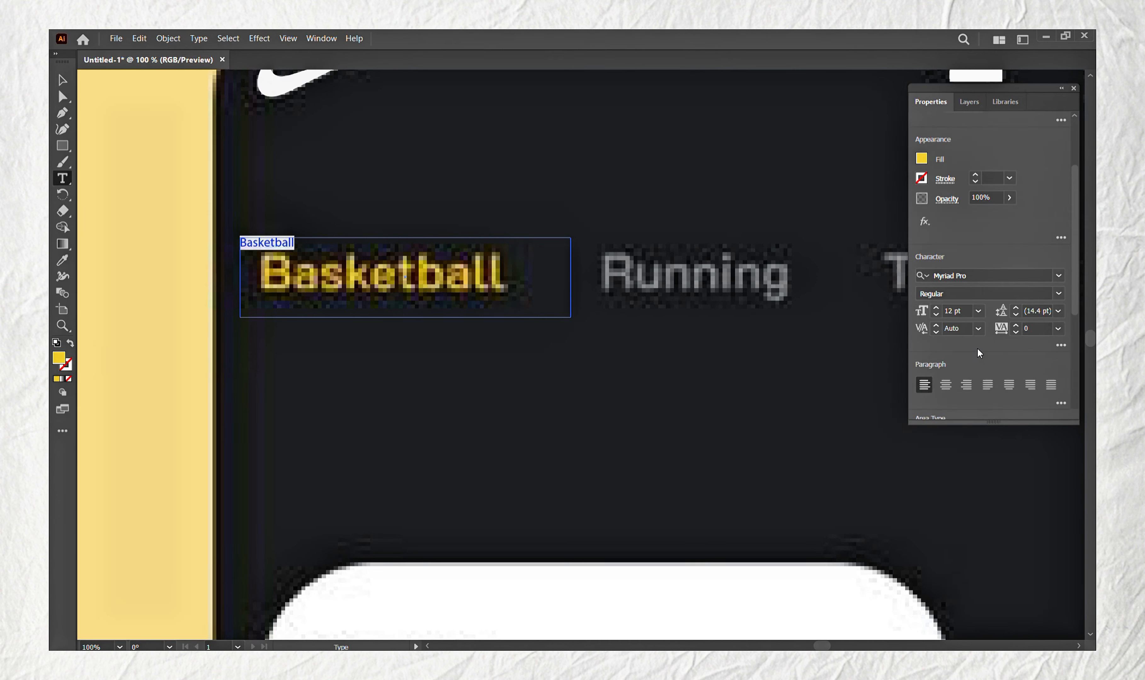
{"action": "left_click", "coordinate": [995, 224]}
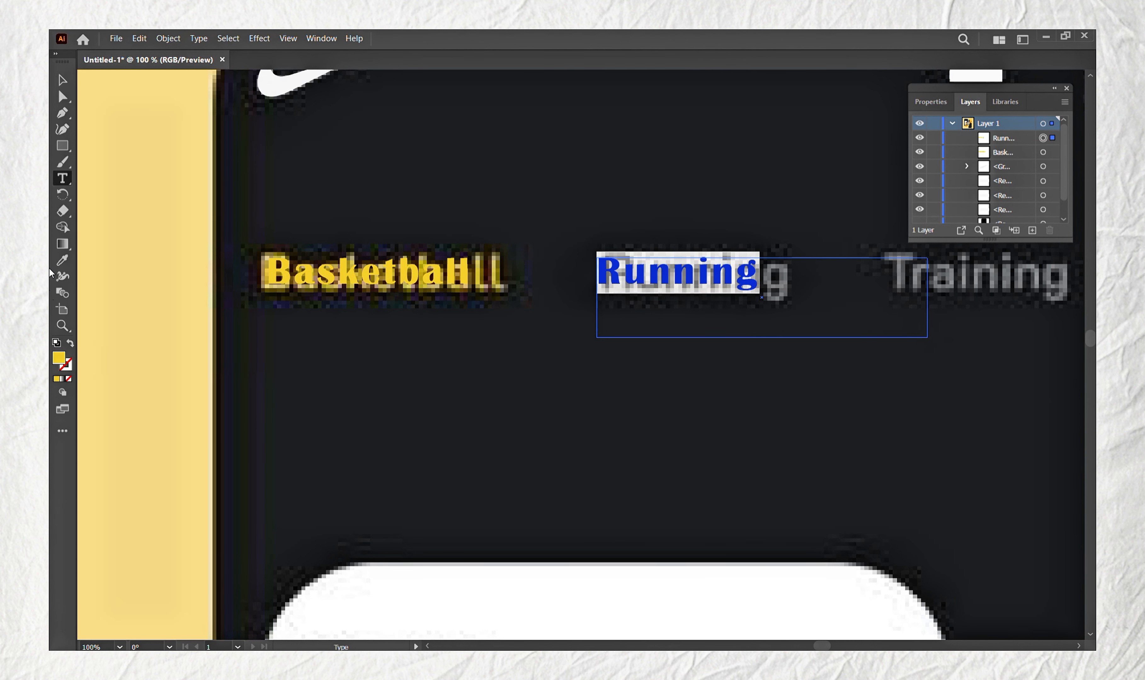
{"action": "double_click", "coordinate": [59, 356]}
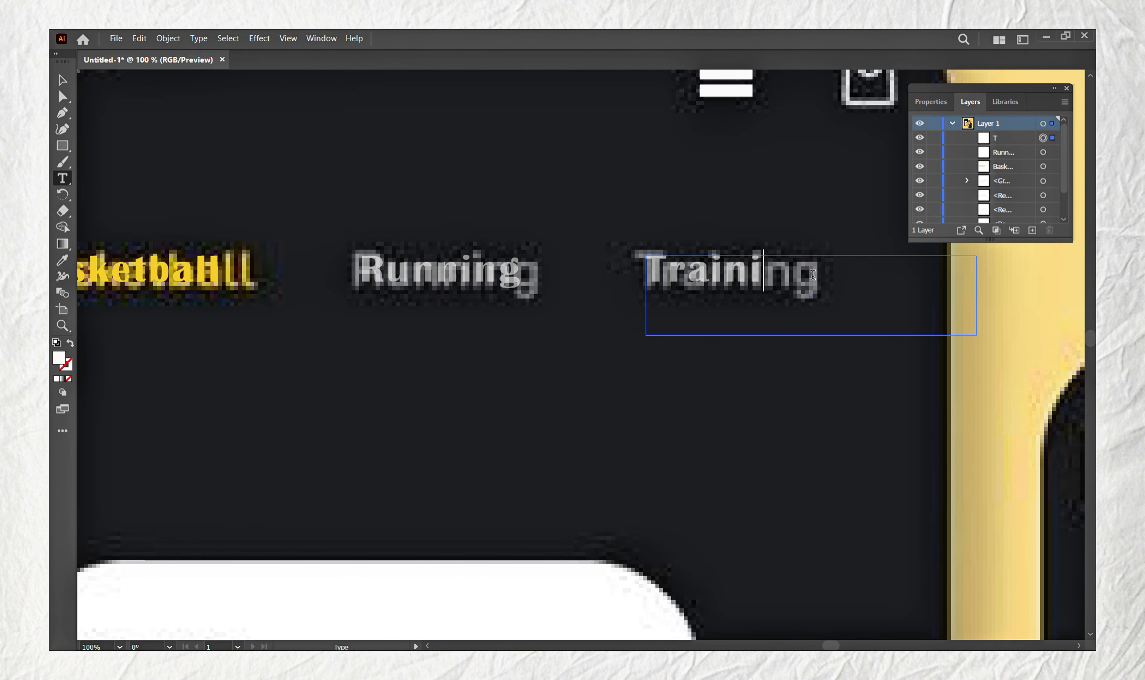
{"action": "key", "text": "Escape"}
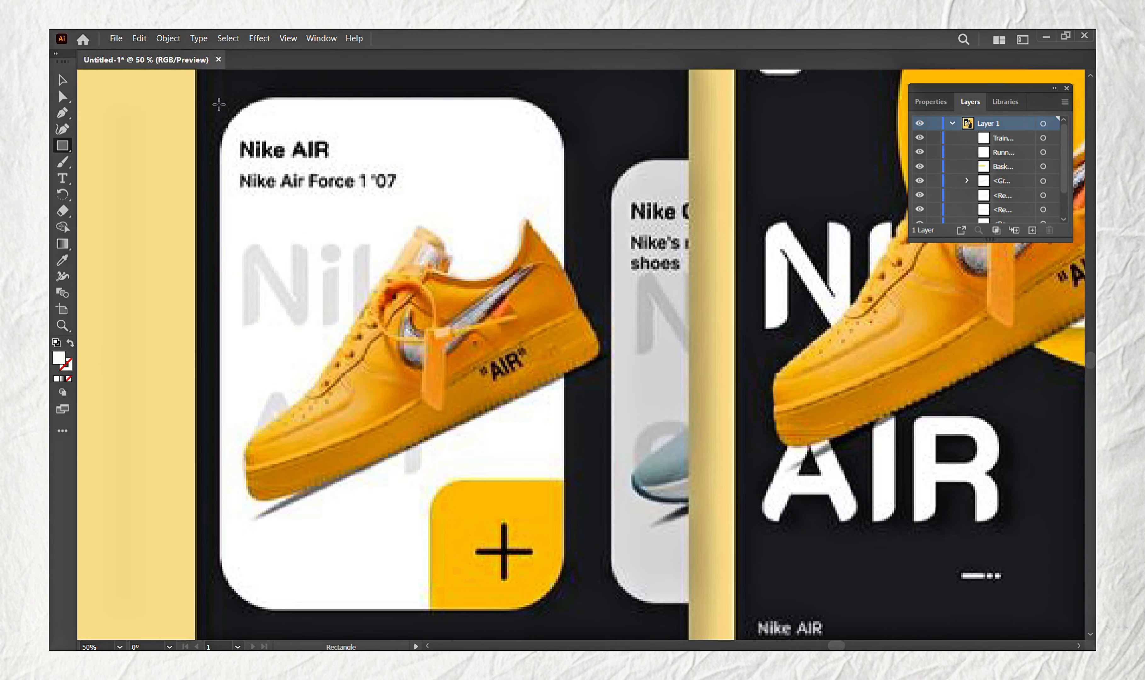
Draw a white rectangle over the first screen's product card and round its corners
{"action": "left_click_drag", "start_coordinate": [220, 105], "coordinate": [556, 594]}
{"action": "left_click_drag", "start_coordinate": [539, 125], "coordinate": [511, 118]}
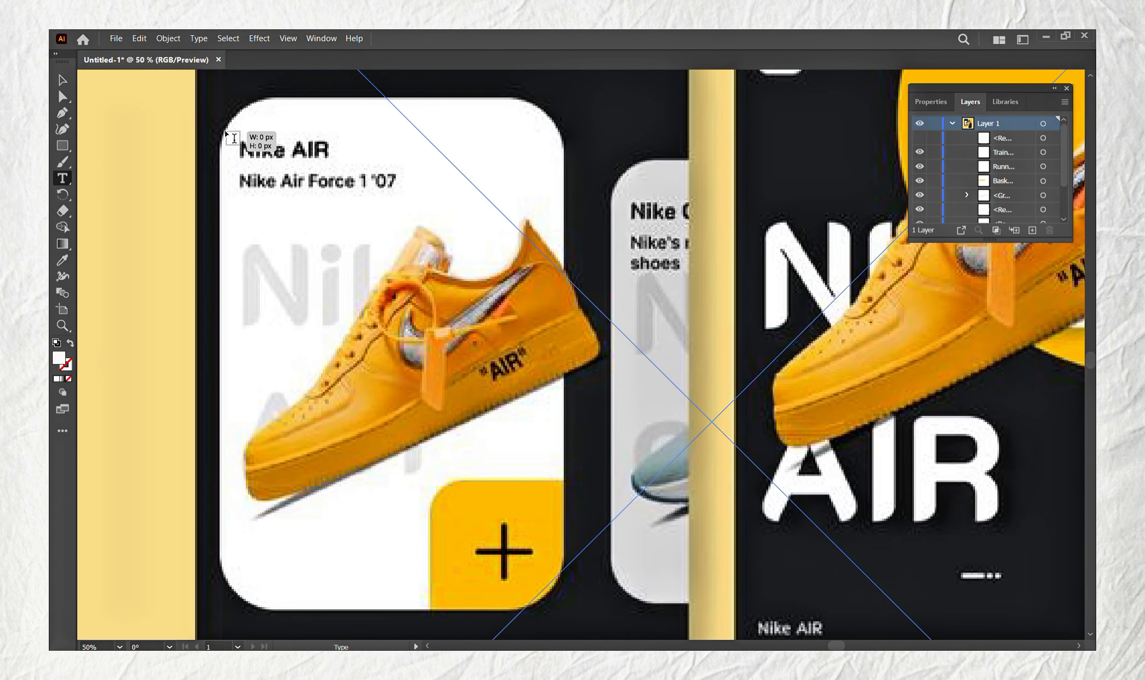
Add the black heading "Nike AIR" and align it over the product card's reference title
{"action": "left_click_drag", "start_coordinate": [226, 132], "coordinate": [527, 170]}
{"action": "type", "text": "Nike AI"}
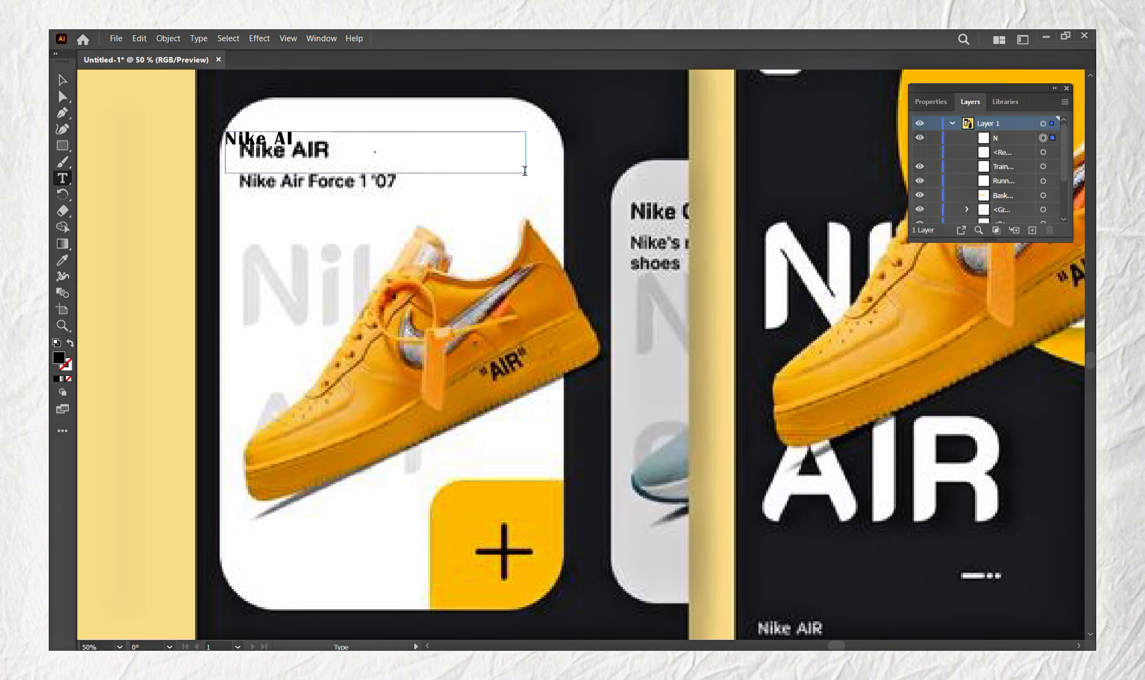
{"action": "type", "text": "R"}
{"action": "key", "text": "Escape"}
{"action": "left_click_drag", "start_coordinate": [258, 141], "coordinate": [271, 152]}
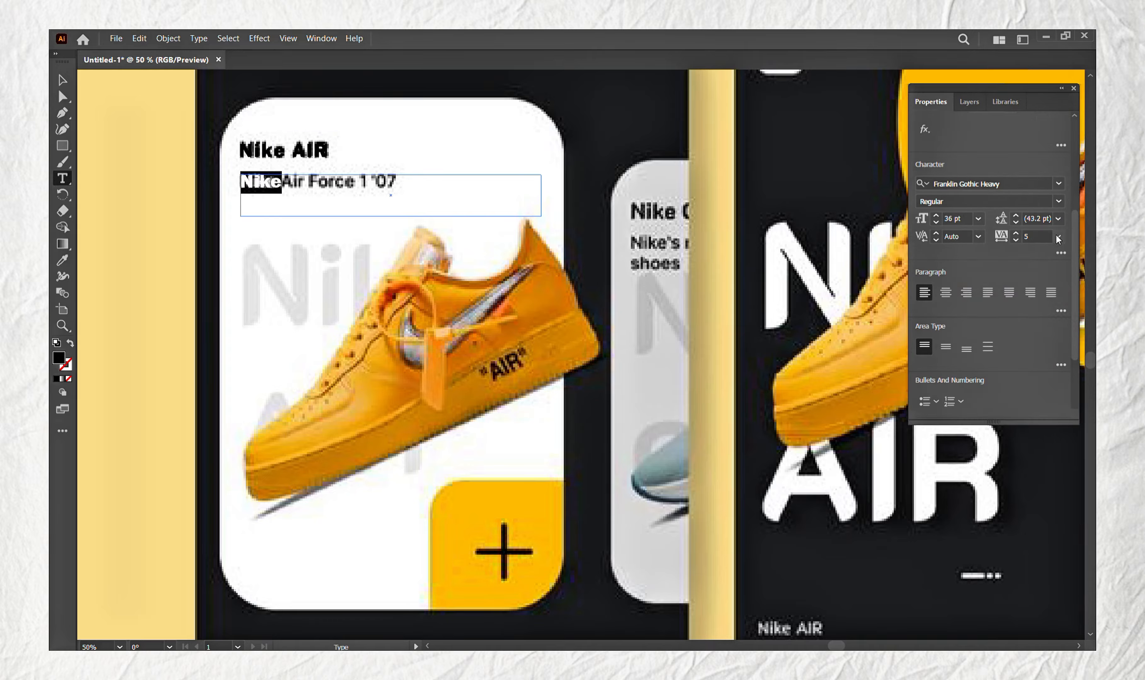
Write the card's subtitle "Nike AIR Force 1 '07" in Franklin Gothic Medium with tracking set to -75
{"action": "left_click", "coordinate": [1058, 238]}
{"action": "left_click", "coordinate": [1041, 251]}
{"action": "scroll", "coordinate": [959, 335], "scroll_direction": "up", "scroll_amount": 3}
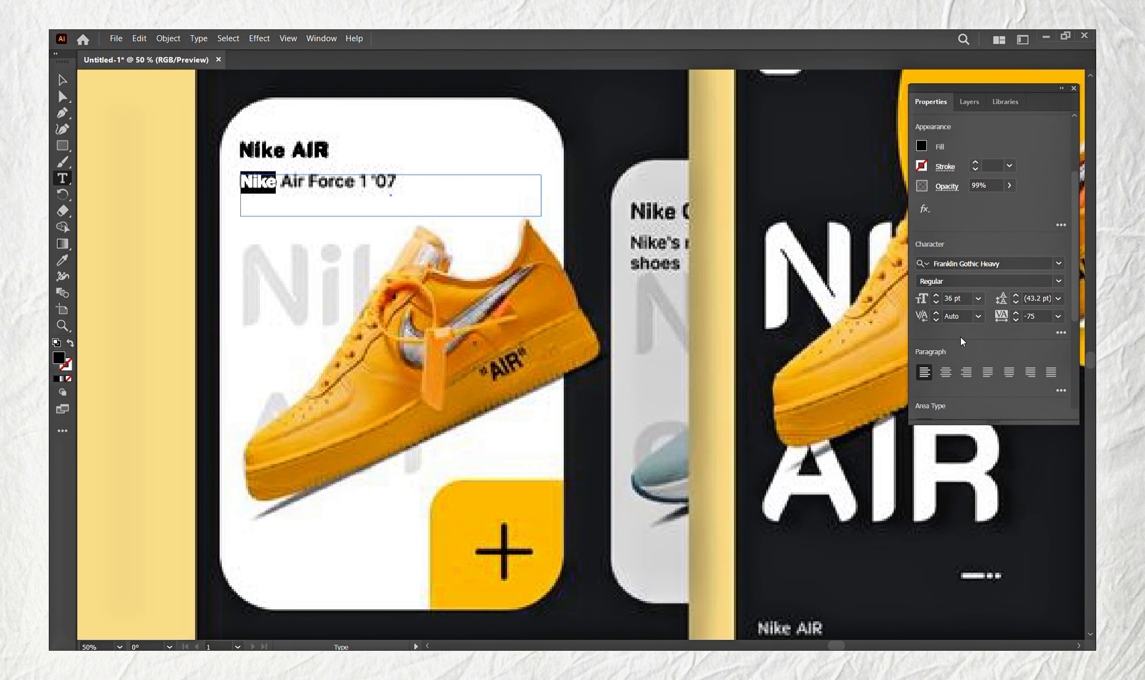
{"action": "scroll", "coordinate": [960, 337], "scroll_direction": "down", "scroll_amount": 5}
{"action": "scroll", "coordinate": [967, 333], "scroll_direction": "up", "scroll_amount": 3}
{"action": "left_click", "coordinate": [1059, 183]}
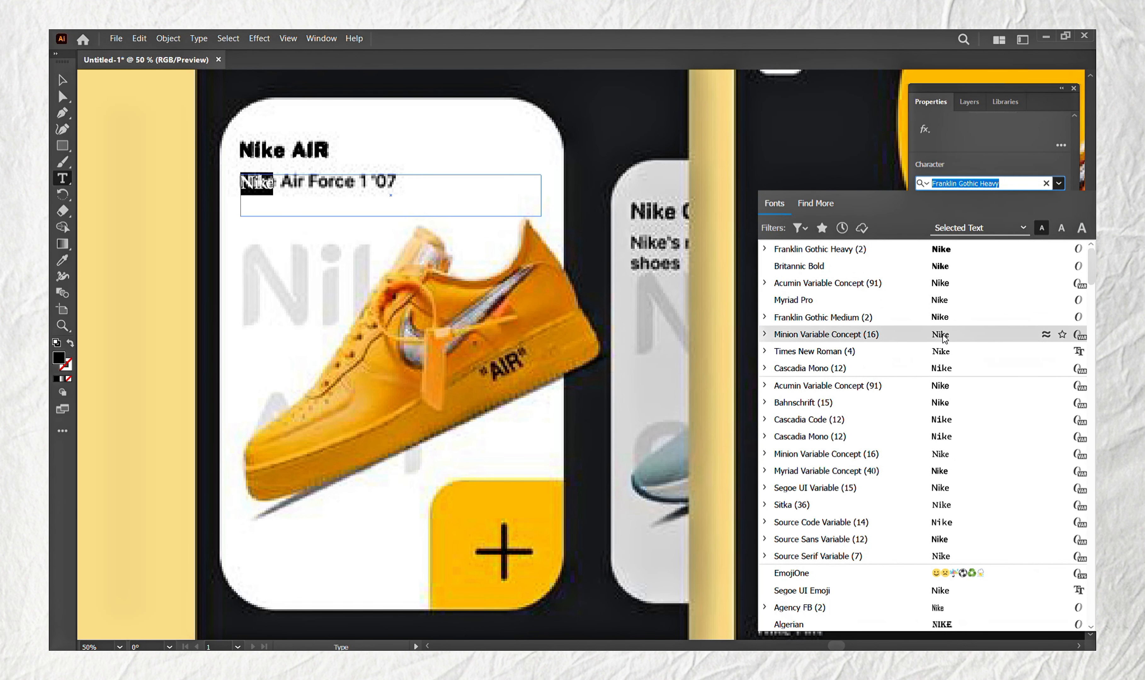
{"action": "left_click", "coordinate": [278, 184]}
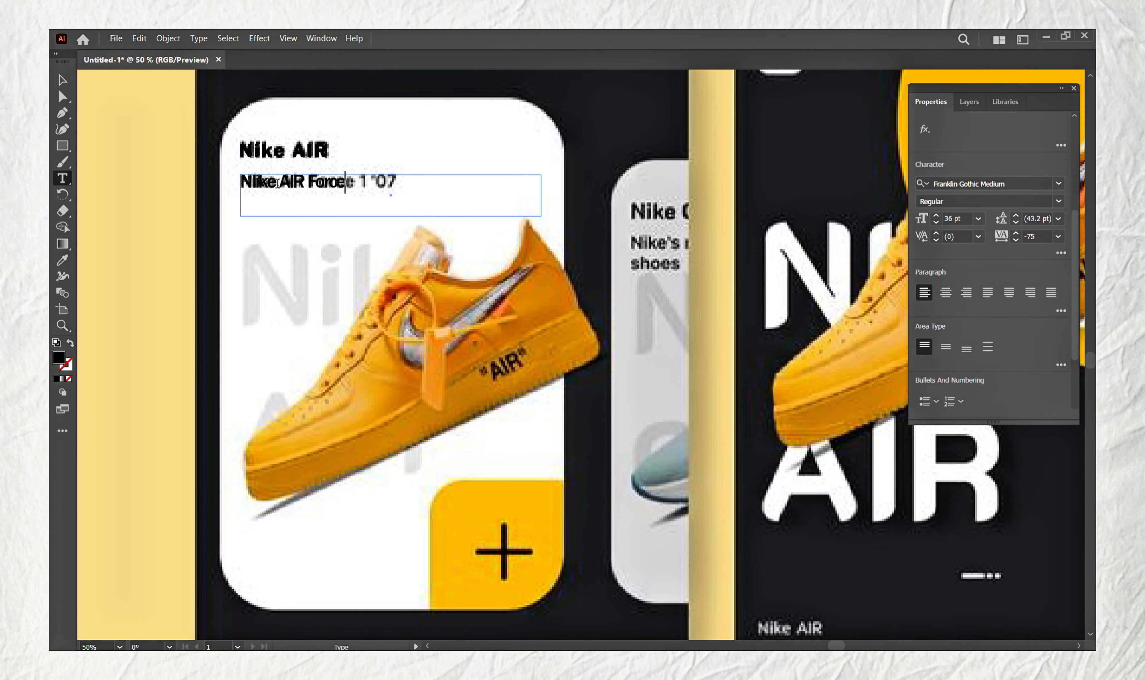
{"action": "left_click", "coordinate": [978, 102]}
{"action": "left_click", "coordinate": [921, 138]}
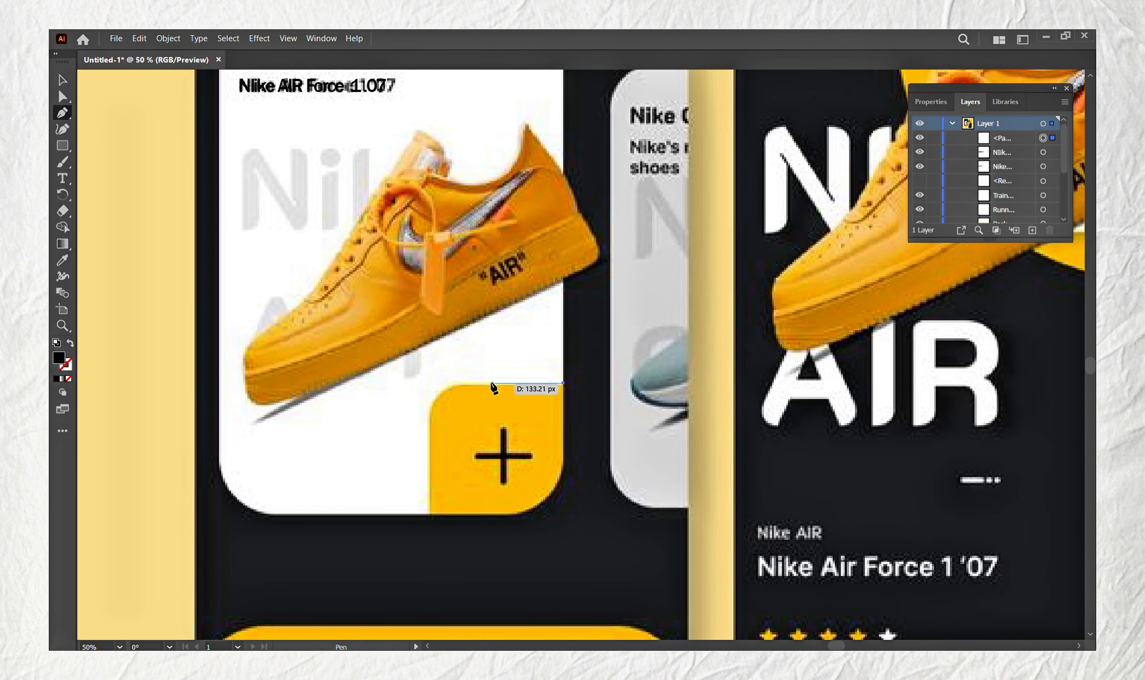
Trace the yellow corner shape of the product card as a closed path with the Pen tool, without a fill
{"action": "left_click_drag", "start_coordinate": [429, 434], "coordinate": [430, 436]}
{"action": "left_click", "coordinate": [430, 413]}
{"action": "key", "text": "slash"}
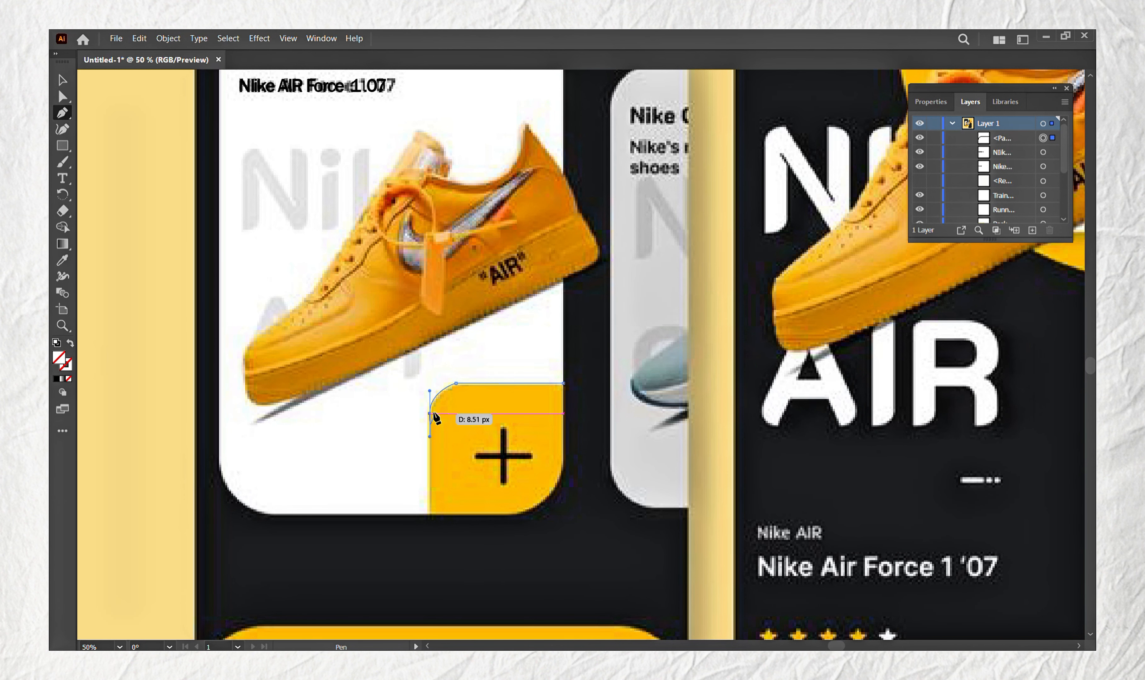
{"action": "left_click", "coordinate": [429, 515]}
{"action": "left_click", "coordinate": [519, 516]}
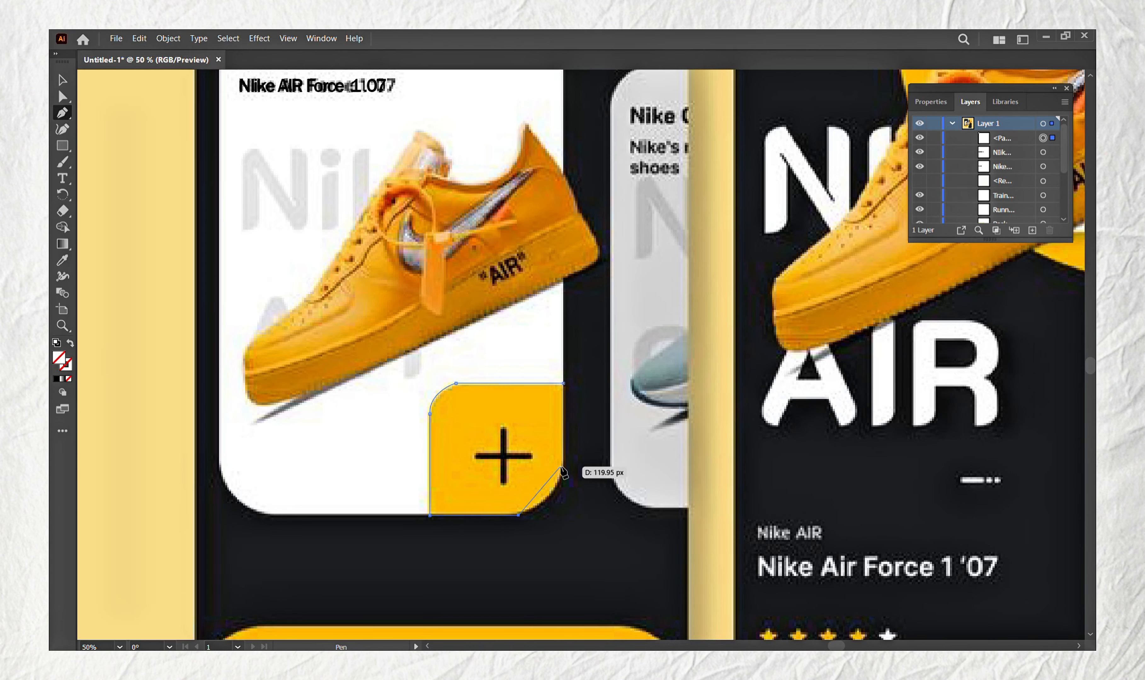
{"action": "left_click_drag", "start_coordinate": [563, 468], "coordinate": [575, 426]}
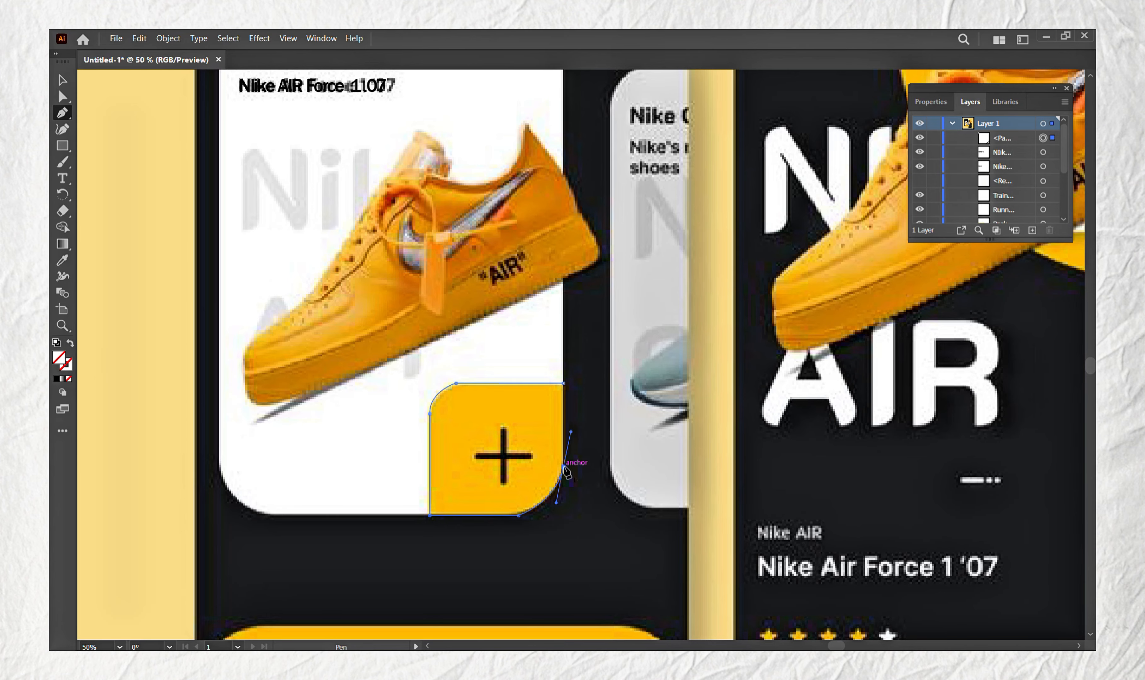
Fill the traced corner shape with the yellow sampled from the reference and check it against the original
{"action": "key", "text": "i"}
{"action": "left_click", "coordinate": [453, 506]}
{"action": "left_click", "coordinate": [919, 138]}
{"action": "left_click", "coordinate": [920, 138]}
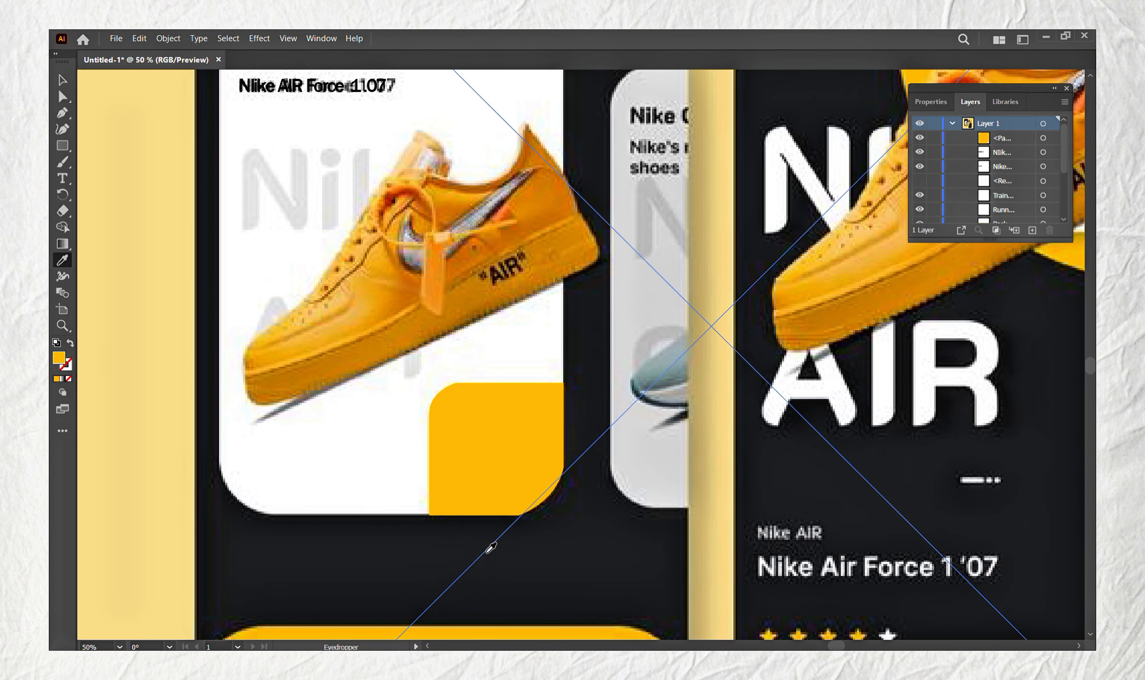
Add a black "+" text inside the yellow corner shape and set its font size to 100 pt
{"action": "key", "text": "t"}
{"action": "left_click_drag", "start_coordinate": [437, 408], "coordinate": [541, 495]}
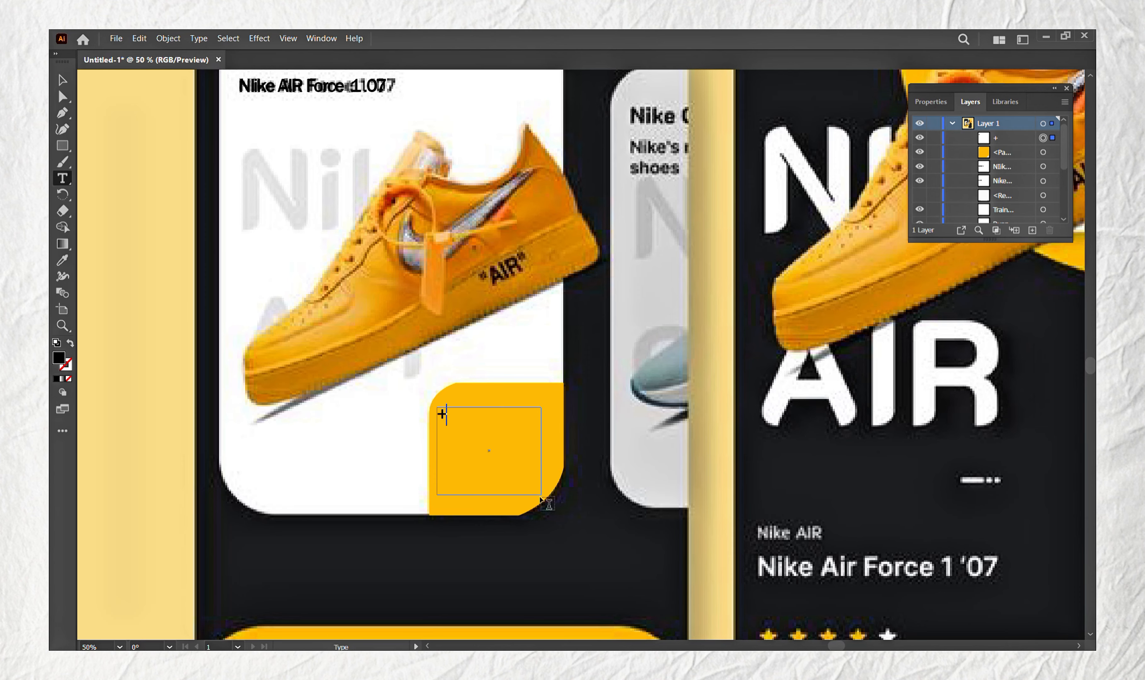
{"action": "left_click", "coordinate": [931, 101]}
{"action": "scroll", "coordinate": [1049, 399], "scroll_direction": "down", "scroll_amount": 2}
{"action": "left_click", "coordinate": [1058, 329]}
{"action": "left_click", "coordinate": [979, 311]}
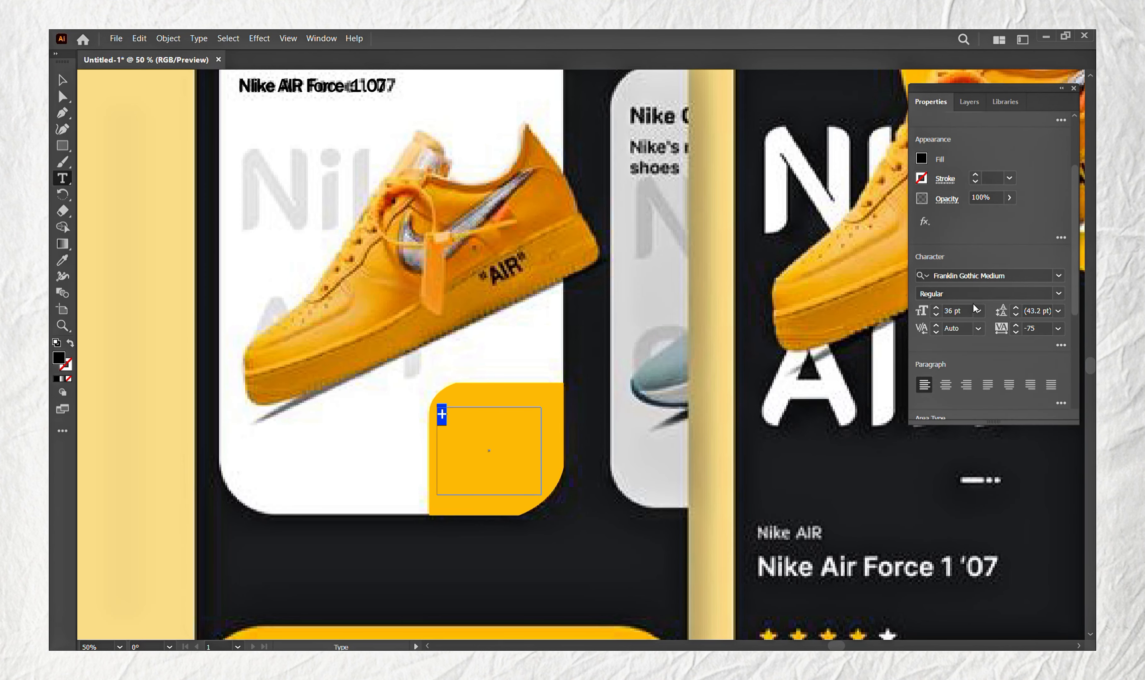
{"action": "left_click", "coordinate": [995, 556]}
{"action": "left_click", "coordinate": [954, 311]}
{"action": "type", "text": "1000"}
{"action": "key", "text": "Return"}
{"action": "key", "text": "BackSpace"}
{"action": "key", "text": "Return"}
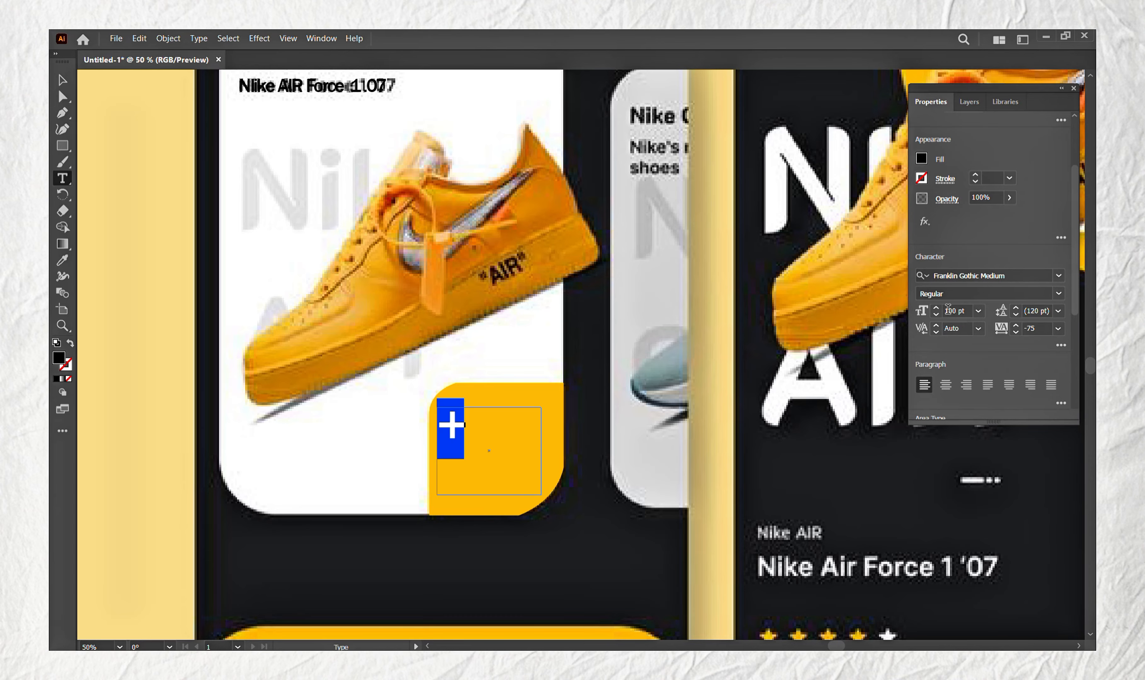
Enlarge the "+" to 200 pt and position it over the reference plus sign in the yellow corner shape
{"action": "left_click", "coordinate": [948, 311]}
{"action": "key", "text": "BackSpace"}
{"action": "type", "text": "2"}
{"action": "key", "text": "Return"}
{"action": "key", "text": "Escape"}
{"action": "left_click_drag", "start_coordinate": [462, 445], "coordinate": [497, 448]}
{"action": "left_click", "coordinate": [969, 102]}
{"action": "left_click", "coordinate": [920, 138]}
{"action": "left_click", "coordinate": [919, 138]}
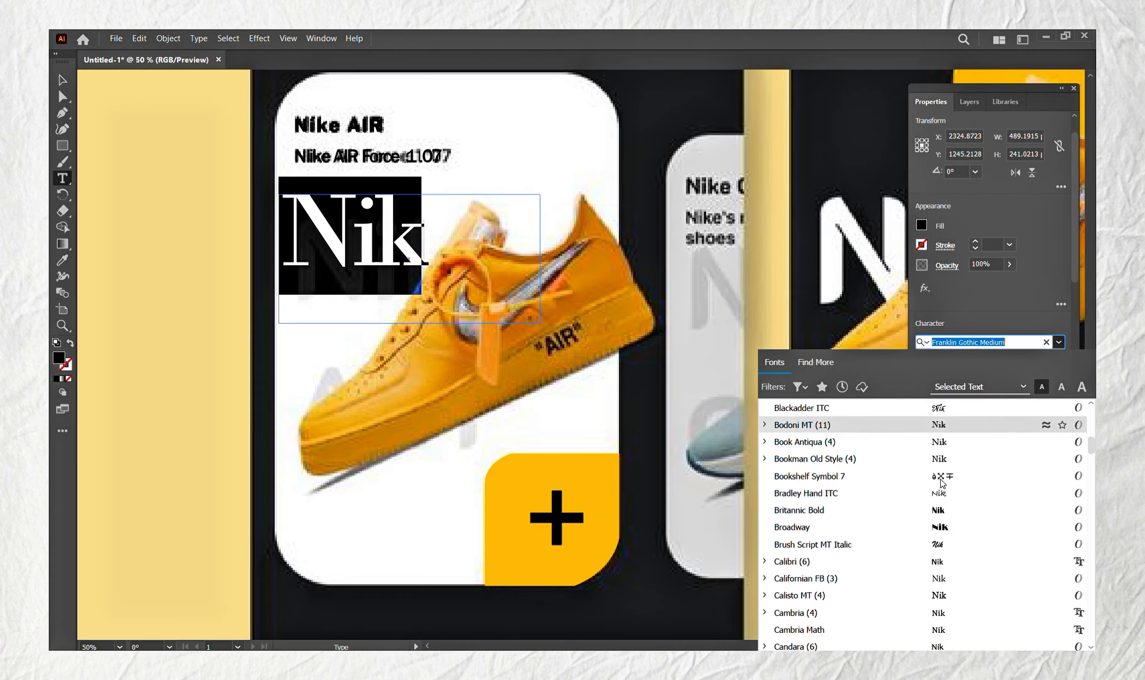
Change the font of the large "Nik" lettering and replace the lower text's wording with "AIR"
{"action": "left_click", "coordinate": [939, 459]}
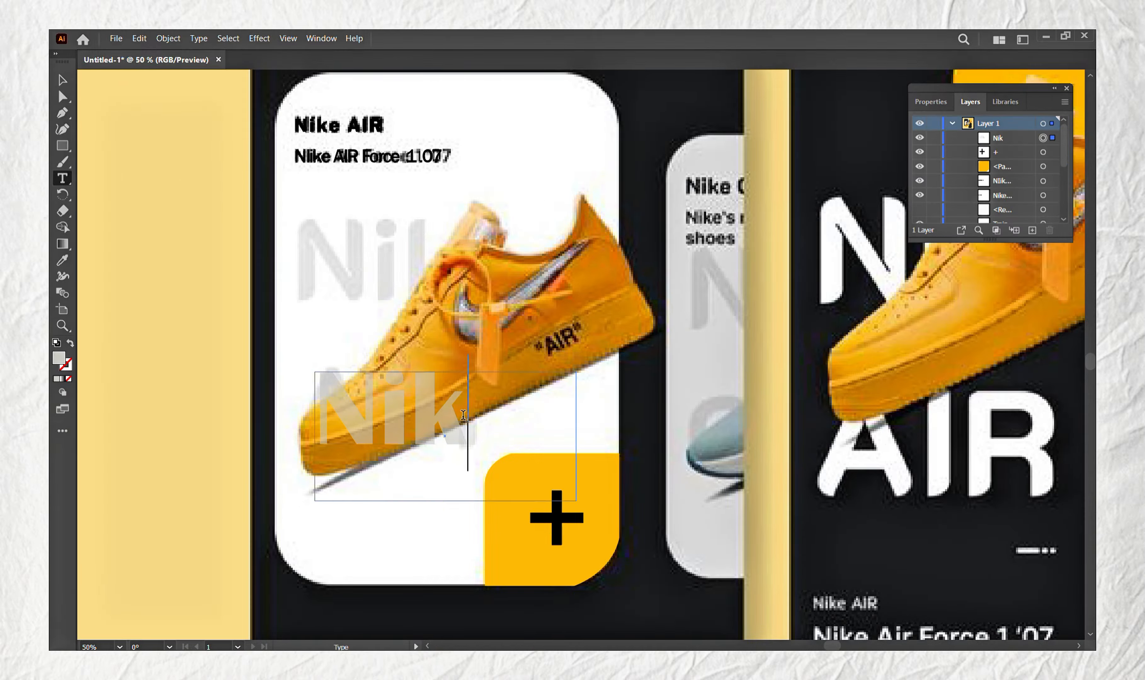
{"action": "key", "text": "BackSpace"}
{"action": "key", "text": "BackSpace"}
{"action": "key", "text": "BackSpace"}
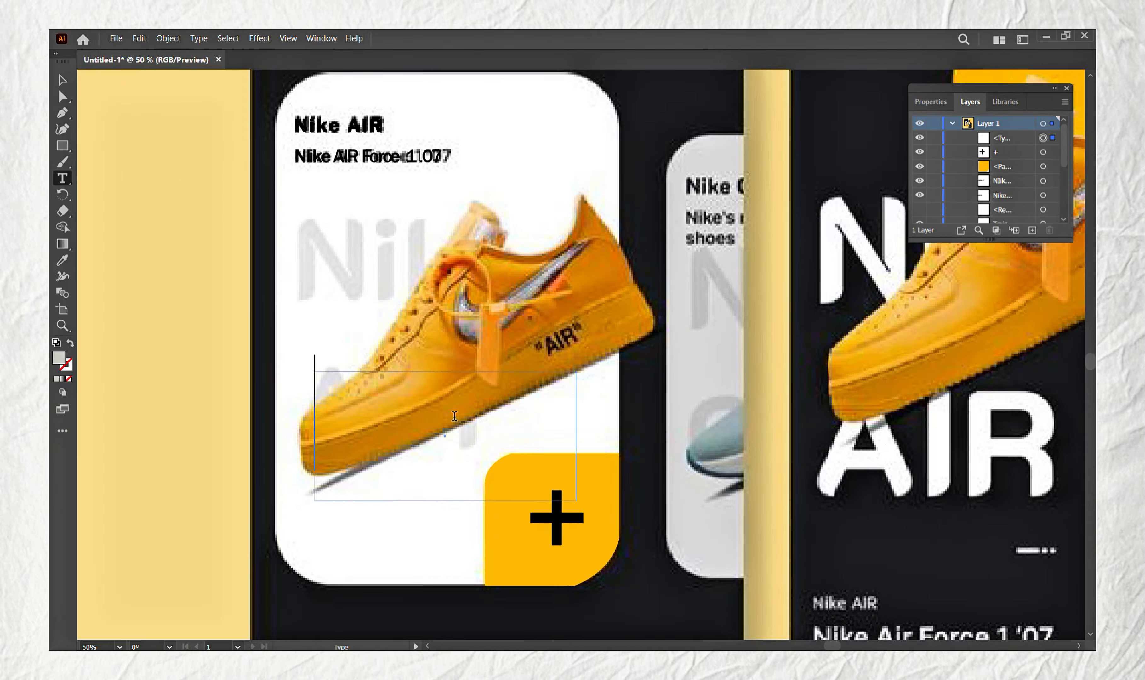
{"action": "type", "text": "AIR"}
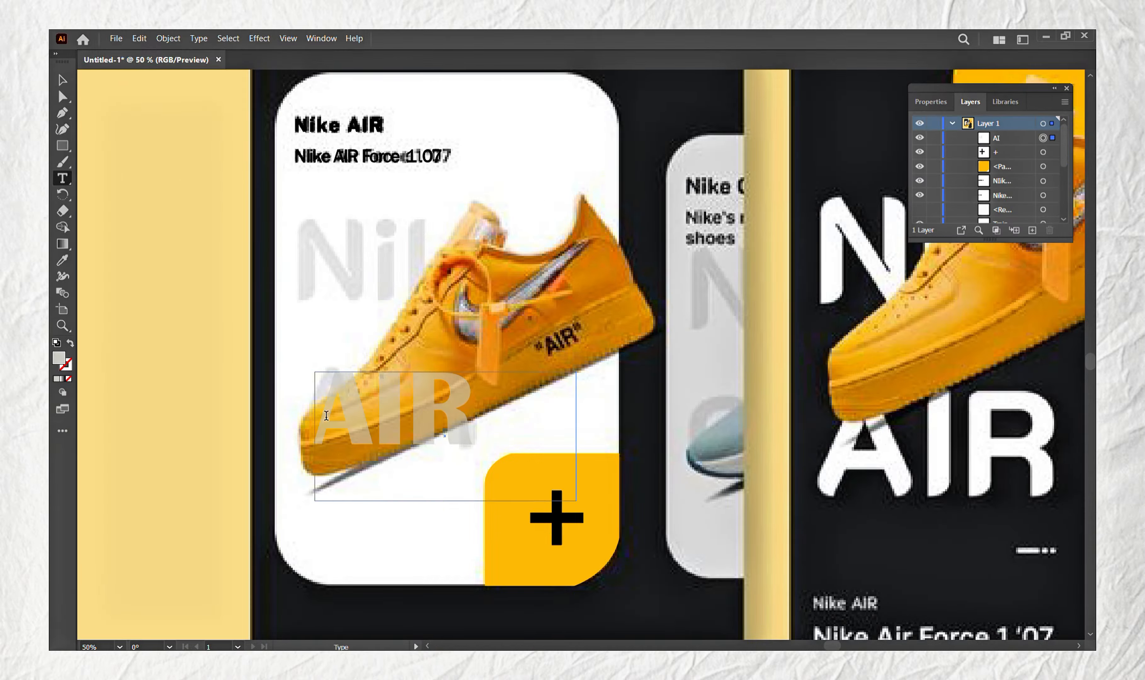
Draw a rectangle over the first screen's yellow navigation bar and fully round its ends into a pill shape
{"action": "left_click_drag", "start_coordinate": [263, 366], "coordinate": [593, 453]}
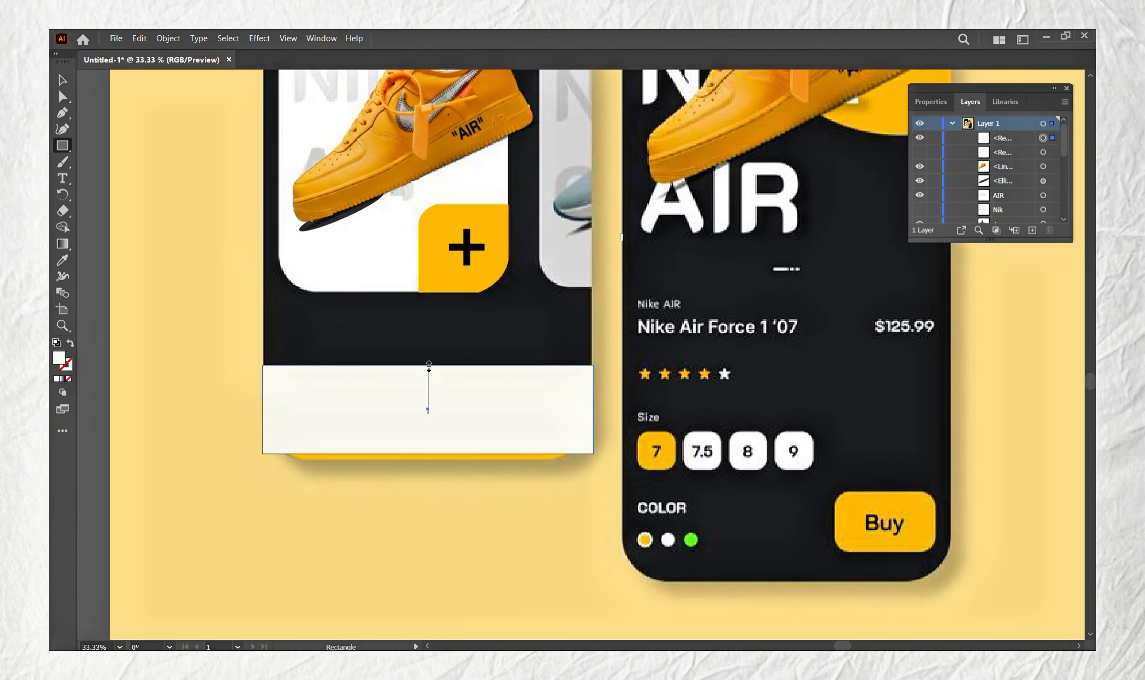
{"action": "left_click_drag", "start_coordinate": [428, 451], "coordinate": [429, 463]}
{"action": "left_click_drag", "start_coordinate": [270, 373], "coordinate": [357, 421]}
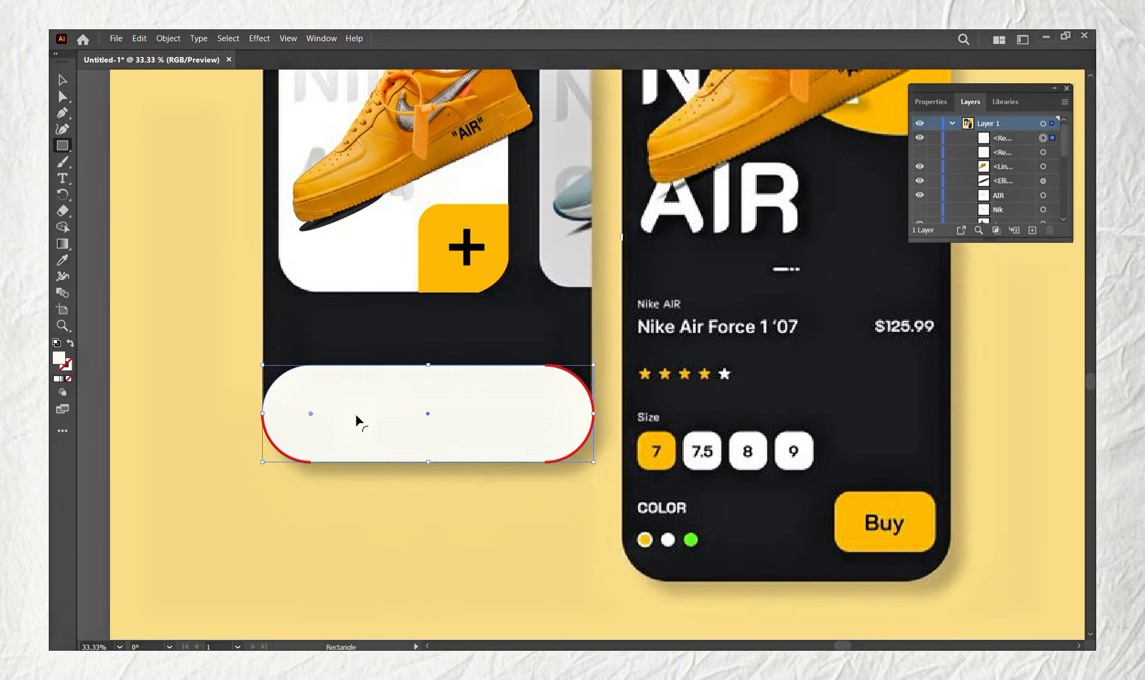
Fill the navigation pill with the yellow sampled from the reference "+" corner shape
{"action": "key", "text": "i"}
{"action": "left_click", "coordinate": [465, 279]}
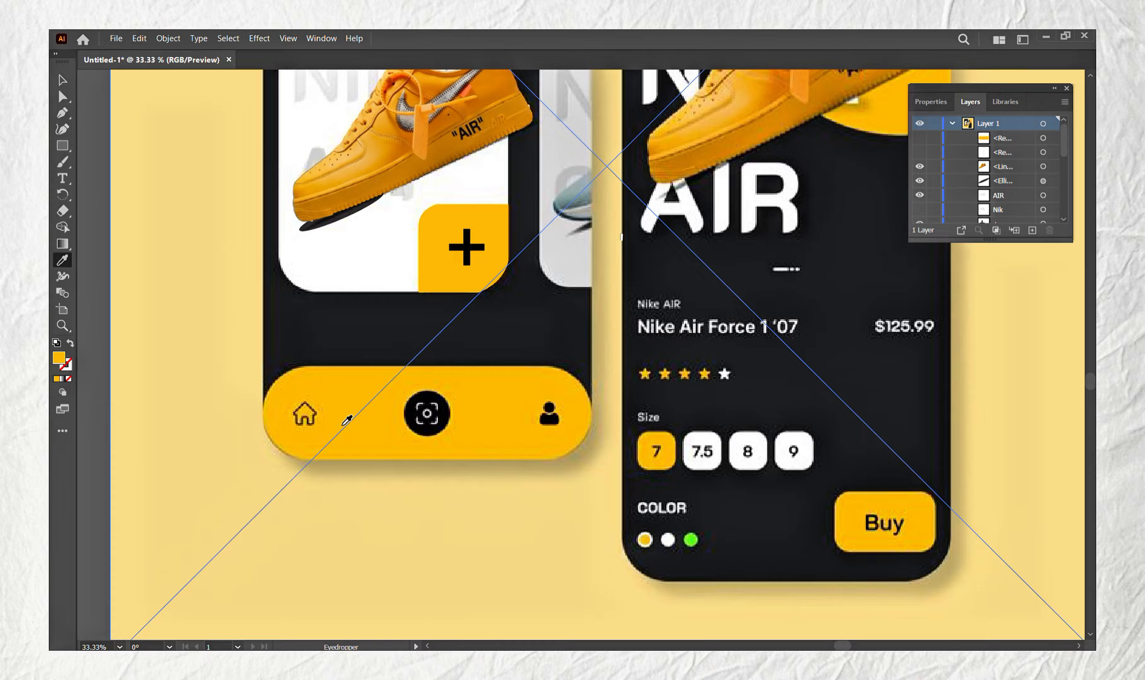
{"action": "key", "text": "m"}
{"action": "key", "text": "ctrl+plus"}
{"action": "left_click_drag", "start_coordinate": [404, 399], "coordinate": [580, 276]}
{"action": "key", "text": "ctrl+plus"}
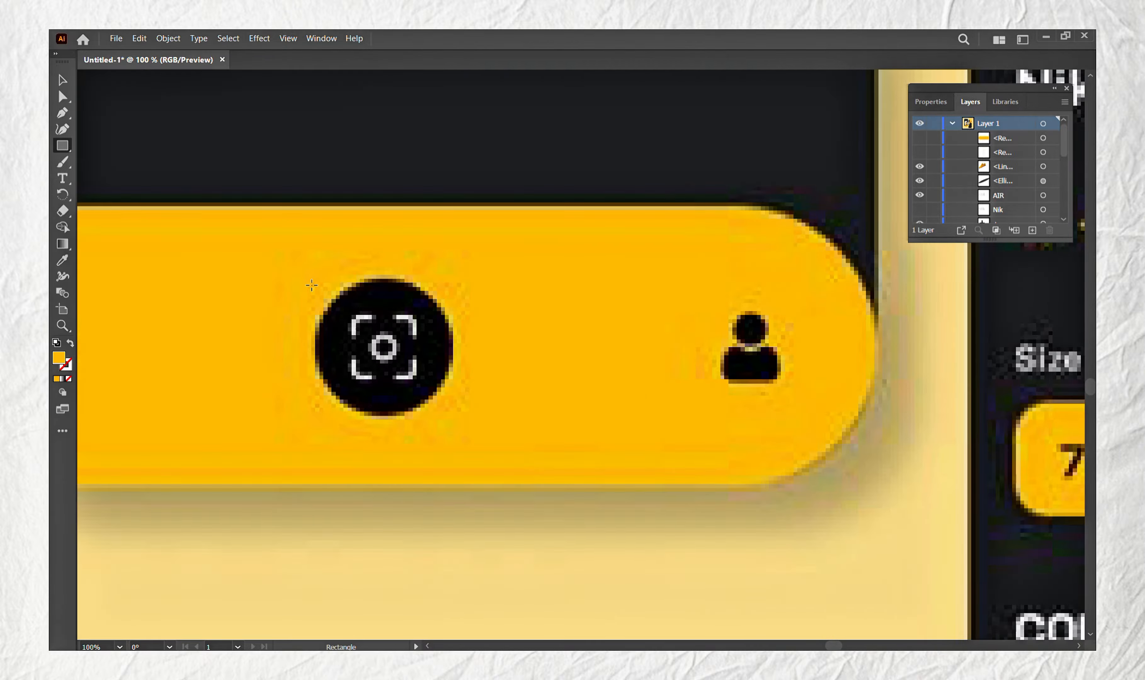
{"action": "left_click_drag", "start_coordinate": [313, 281], "coordinate": [440, 389]}
{"action": "key", "text": "ctrl+z"}
Draw a circle over the round scan button in the navigation bar, fill it with black sampled from the reference person icon, and hide it
{"action": "key", "text": "l"}
{"action": "left_click_drag", "start_coordinate": [298, 257], "coordinate": [448, 397]}
{"action": "left_click_drag", "start_coordinate": [373, 325], "coordinate": [382, 347]}
{"action": "left_click_drag", "start_coordinate": [308, 349], "coordinate": [311, 349]}
{"action": "left_click_drag", "start_coordinate": [458, 349], "coordinate": [453, 349]}
{"action": "key", "text": "i"}
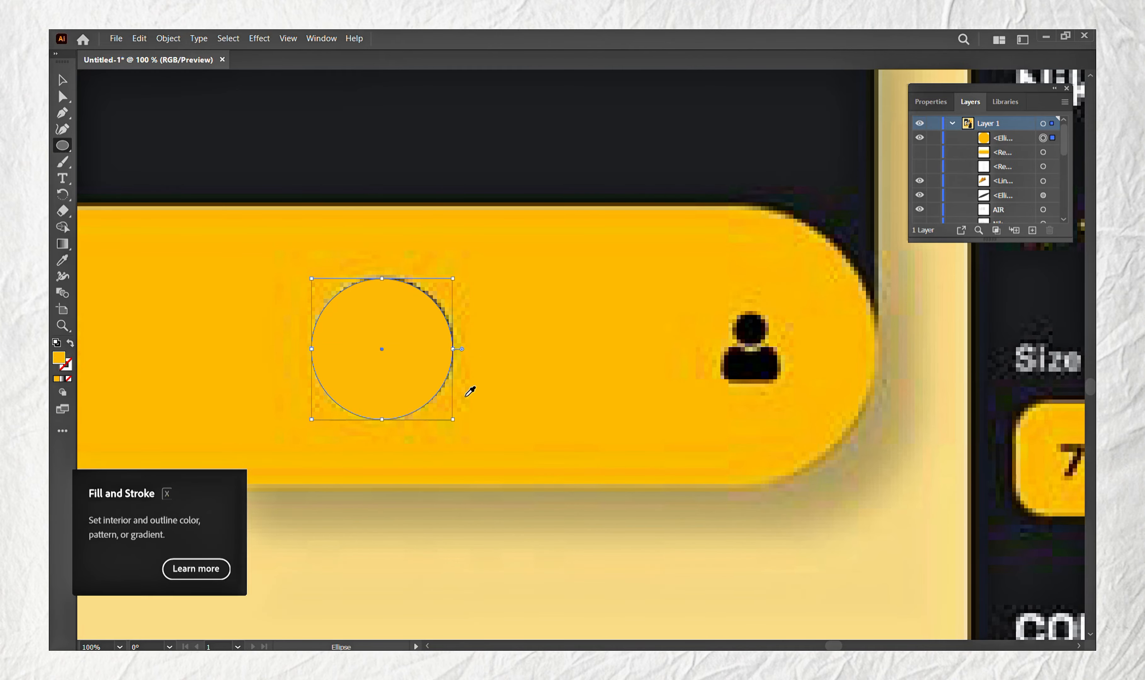
{"action": "left_click", "coordinate": [747, 366]}
{"action": "left_click", "coordinate": [920, 138]}
Draw an unfilled 25 px circle with a black stroke over the small ring at the centre of the scan icon
{"action": "key", "text": "l"}
{"action": "key", "text": "slash"}
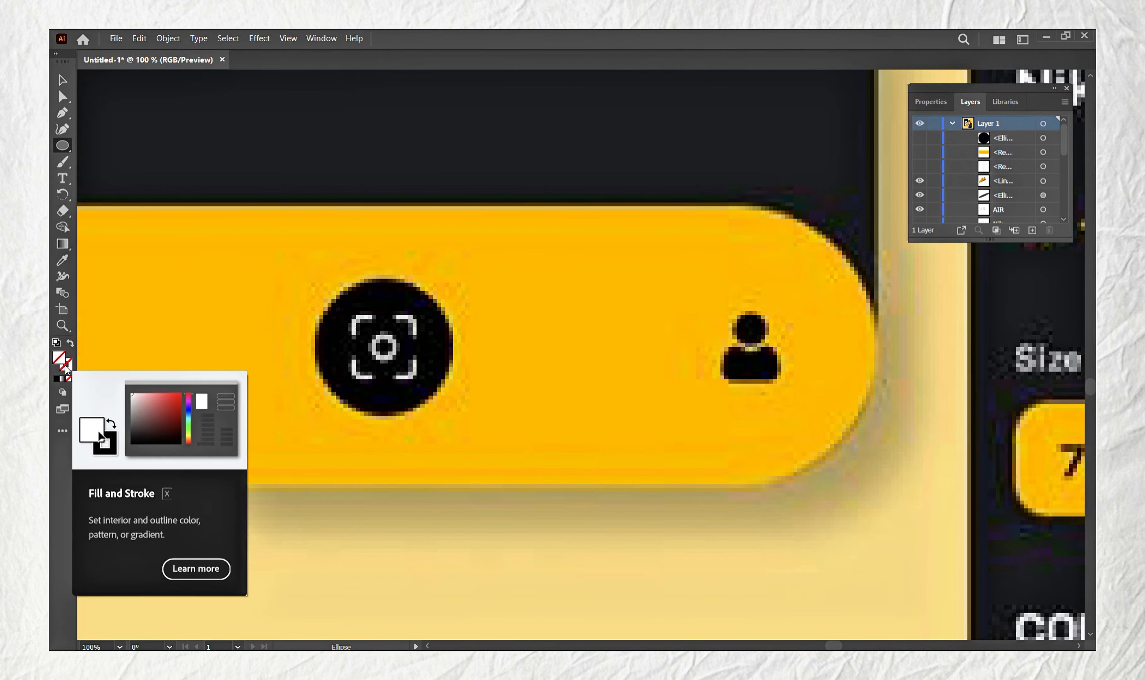
{"action": "left_click", "coordinate": [66, 370]}
{"action": "scroll", "coordinate": [382, 347], "scroll_direction": "up", "scroll_amount": 1}
{"action": "scroll", "coordinate": [382, 346], "scroll_direction": "down", "scroll_amount": 1}
{"action": "scroll", "coordinate": [382, 347], "scroll_direction": "up", "scroll_amount": 1}
{"action": "mouse_move", "coordinate": [320, 337]}
{"action": "left_mouse_down"}
{"action": "mouse_move", "coordinate": [347, 349]}
{"action": "mouse_move", "coordinate": [361, 377]}
{"action": "left_mouse_up"}
Set the scan icon ring's stroke to 5 pt and colour it white
{"action": "left_click", "coordinate": [931, 101]}
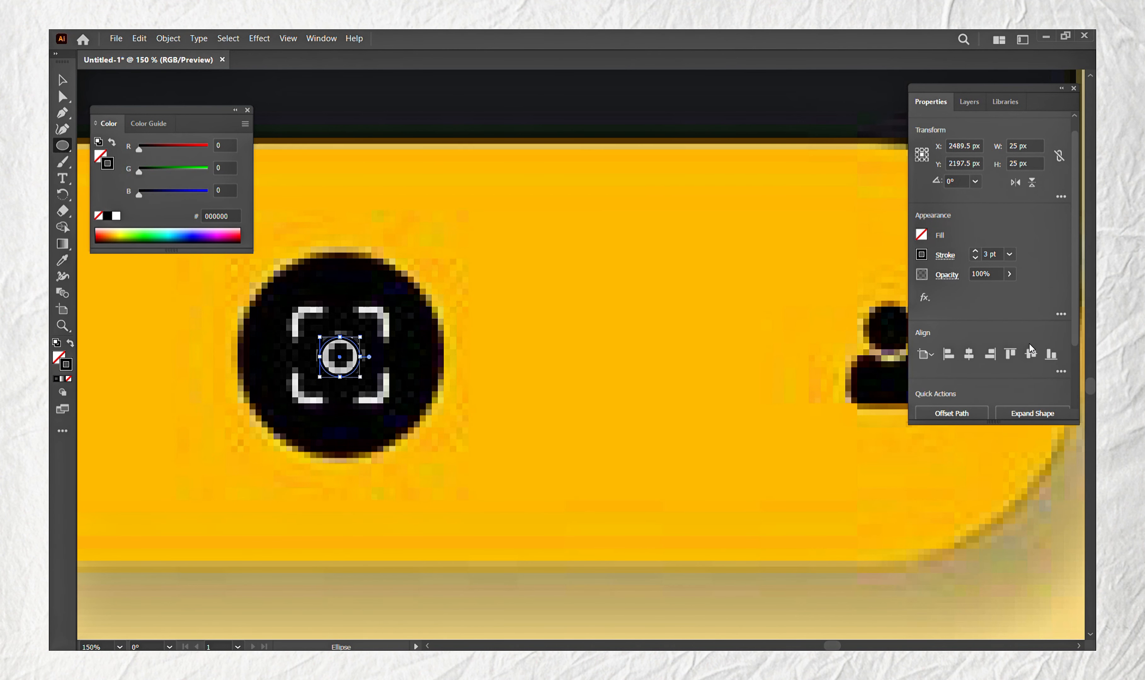
{"action": "left_click", "coordinate": [1010, 254]}
{"action": "left_click", "coordinate": [1031, 369]}
{"action": "left_click", "coordinate": [116, 216]}
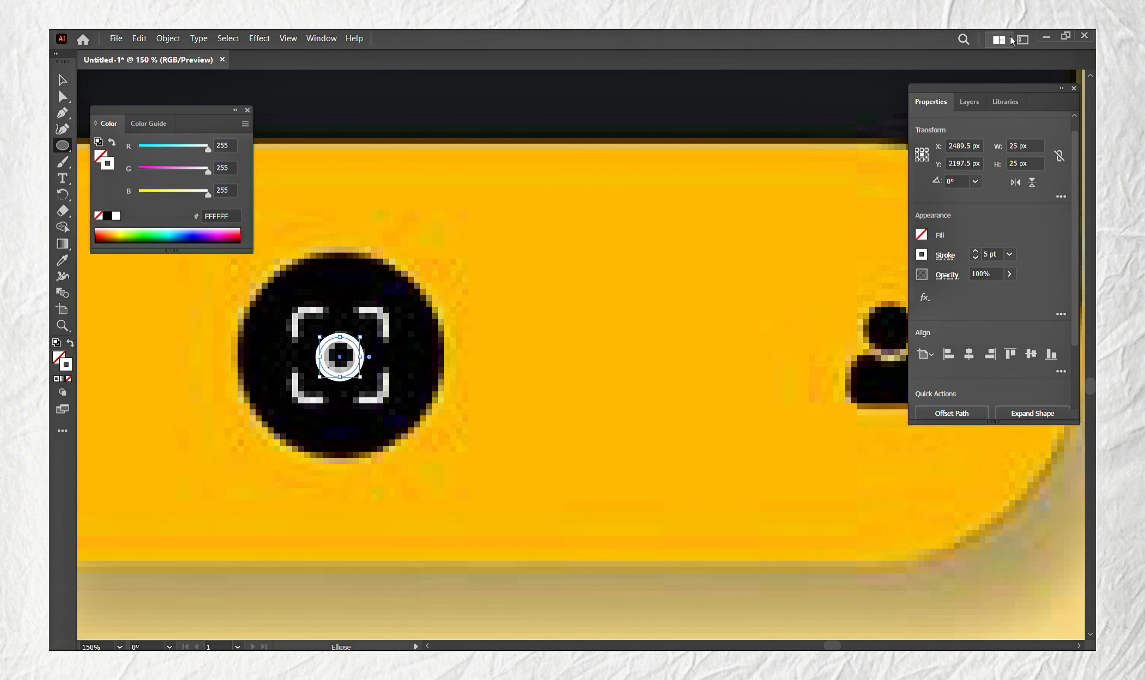
{"action": "left_click", "coordinate": [970, 101]}
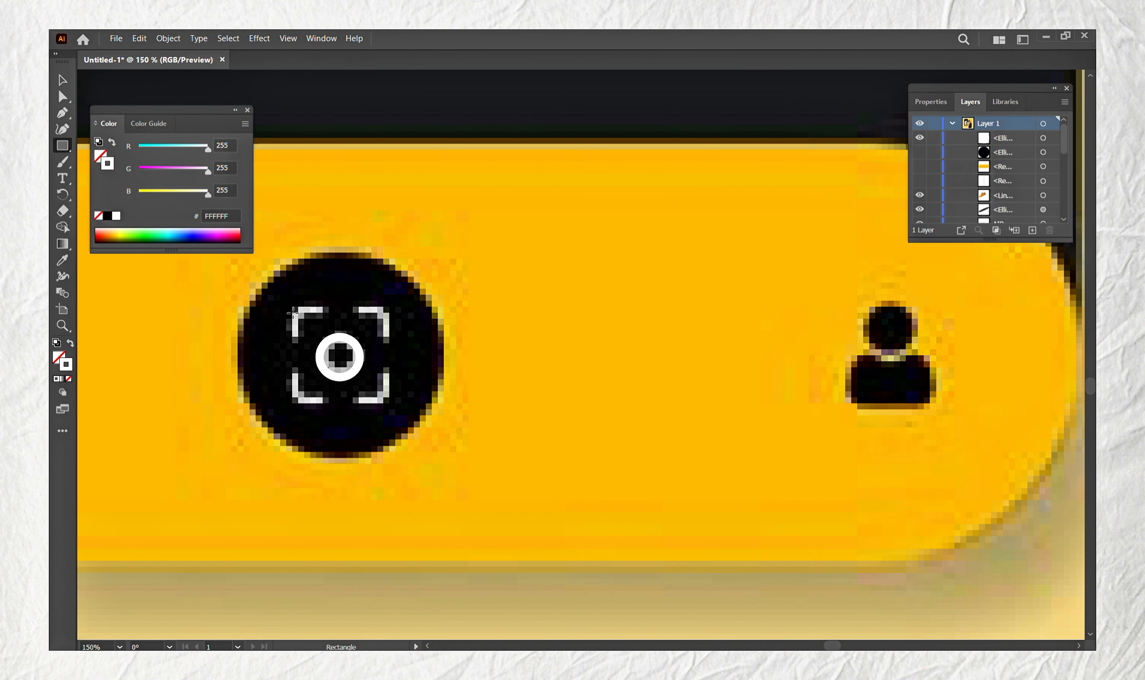
Set the drawing colours to a white fill with no stroke for the scan icon's corner brackets
{"action": "left_click", "coordinate": [248, 104]}
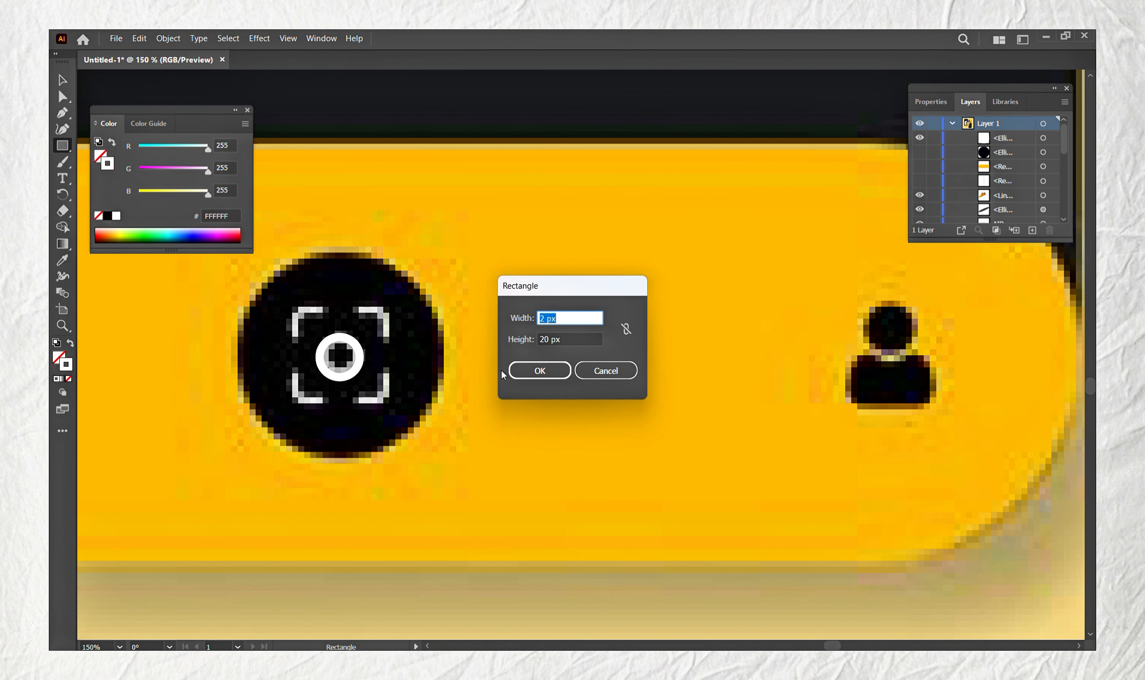
{"action": "key", "text": "Escape"}
{"action": "left_click", "coordinate": [246, 109]}
{"action": "key", "text": "slash"}
{"action": "double_click", "coordinate": [59, 359]}
{"action": "key", "text": "Return"}
{"action": "left_click", "coordinate": [116, 216]}
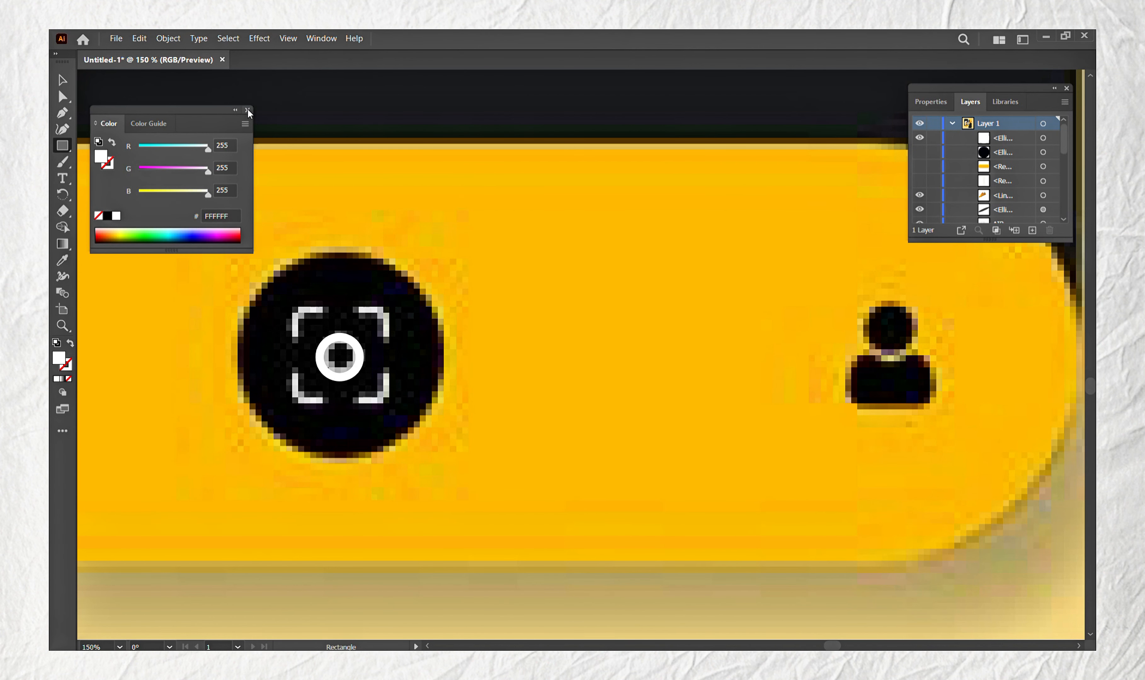
{"action": "left_click", "coordinate": [247, 110]}
Draw white horizontal and vertical bars over the scan icon's two upper corner brackets
{"action": "key", "text": "ctrl+plus"}
{"action": "key", "text": "ctrl+plus"}
{"action": "left_click_drag", "start_coordinate": [120, 330], "coordinate": [434, 348]}
{"action": "key", "text": "ctrl+plus"}
{"action": "mouse_move", "coordinate": [230, 265]}
{"action": "left_mouse_down"}
{"action": "mouse_move", "coordinate": [260, 309]}
{"action": "mouse_move", "coordinate": [247, 334]}
{"action": "left_mouse_up"}
{"action": "left_click_drag", "start_coordinate": [269, 262], "coordinate": [312, 266]}
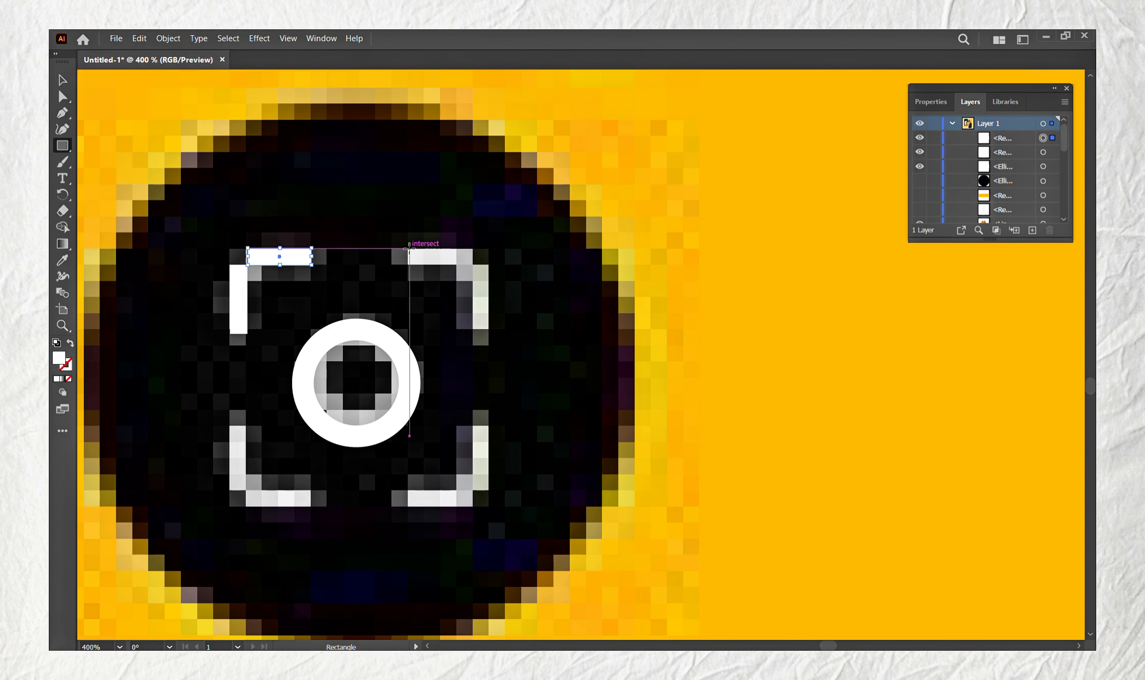
{"action": "left_click_drag", "start_coordinate": [409, 249], "coordinate": [474, 265]}
{"action": "left_click_drag", "start_coordinate": [475, 330], "coordinate": [488, 265]}
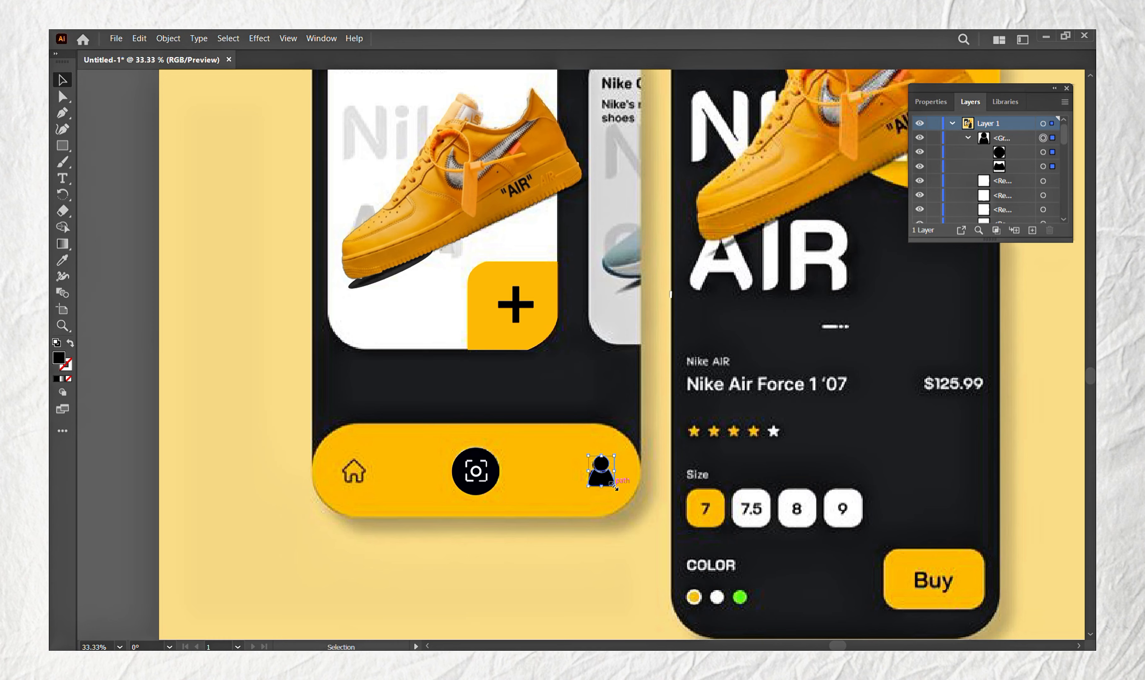
Narrow the person icon group to fit the reference icon in the navigation bar
{"action": "left_click_drag", "start_coordinate": [614, 479], "coordinate": [604, 479]}
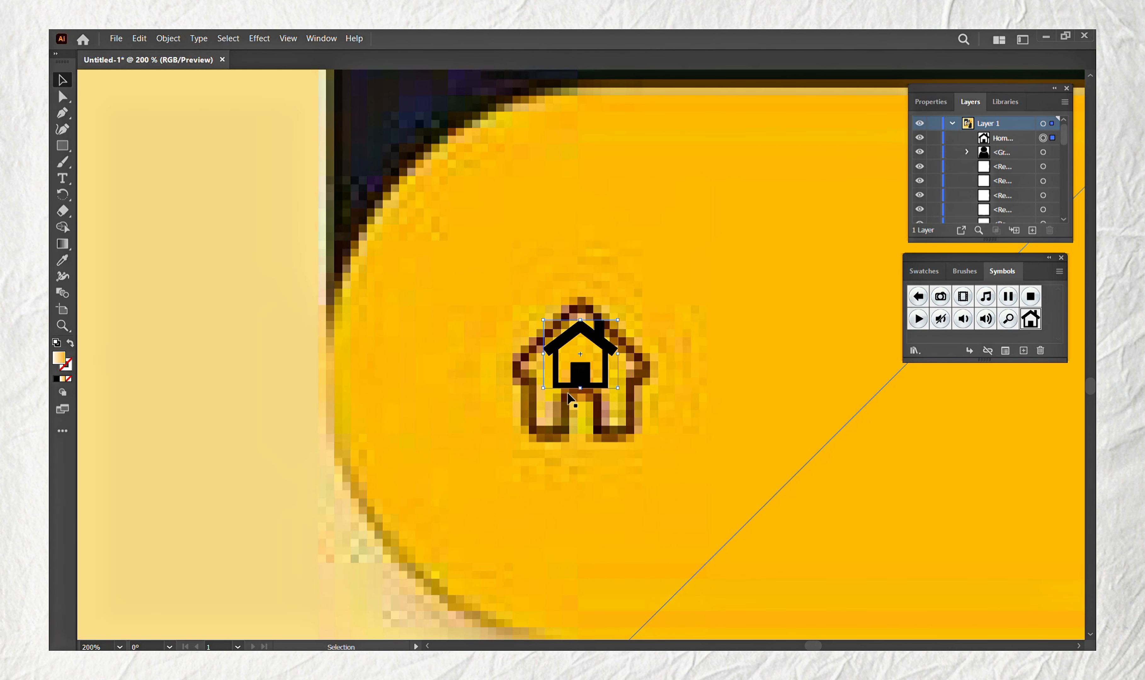
Stretch the home symbol on all sides to cover the reference house icon and compare it by toggling its visibility
{"action": "left_click_drag", "start_coordinate": [580, 388], "coordinate": [580, 435]}
{"action": "left_click_drag", "start_coordinate": [618, 377], "coordinate": [649, 377]}
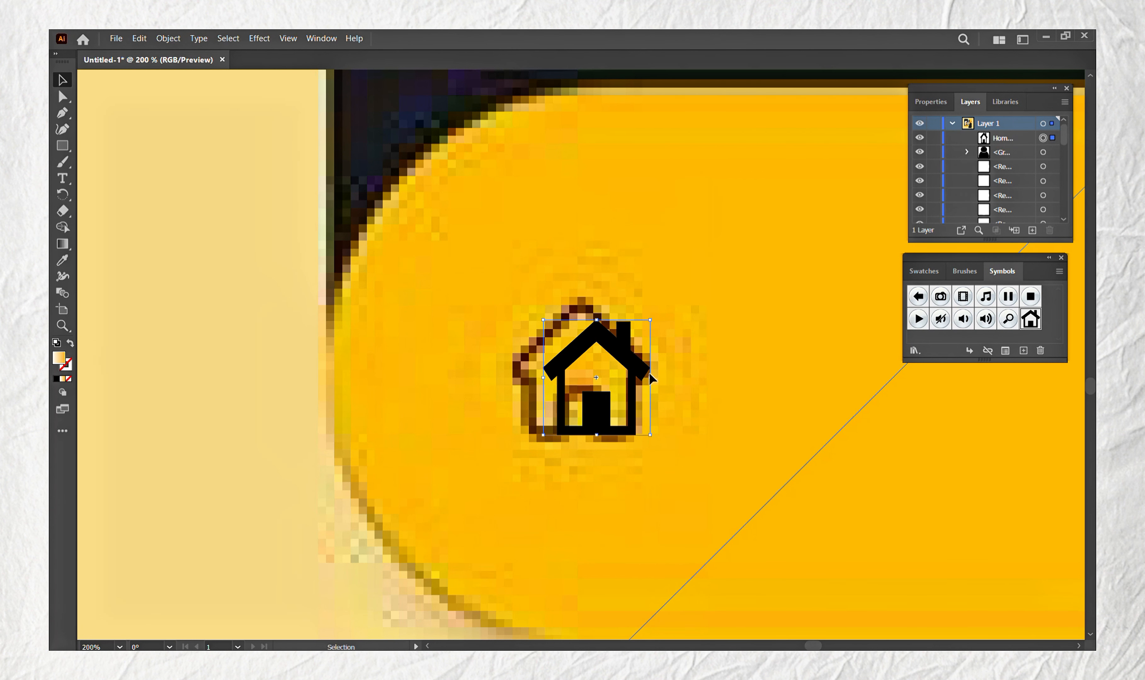
{"action": "left_click_drag", "start_coordinate": [543, 377], "coordinate": [511, 377]}
{"action": "left_click_drag", "start_coordinate": [580, 319], "coordinate": [581, 299]}
{"action": "left_click_drag", "start_coordinate": [581, 435], "coordinate": [581, 444]}
{"action": "left_click_drag", "start_coordinate": [587, 318], "coordinate": [587, 320]}
{"action": "left_click", "coordinate": [919, 138]}
{"action": "left_click", "coordinate": [918, 138]}
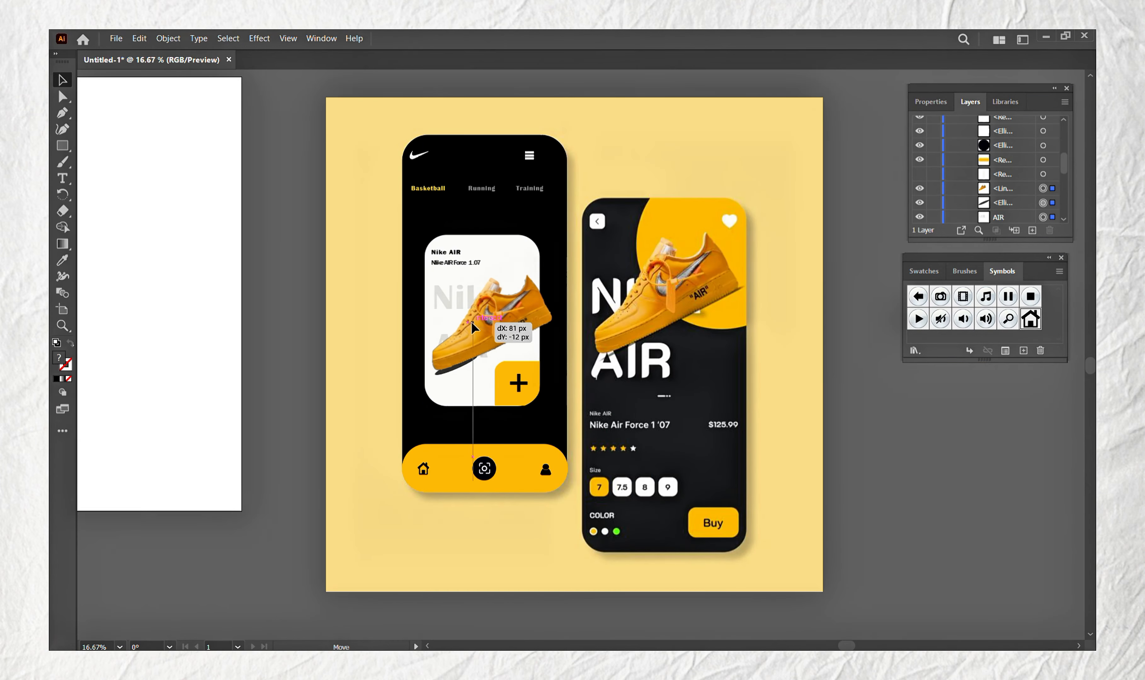
Shift the white Nike AIR card with its shoe and lettering to the centre of the first phone screen
{"action": "left_click_drag", "start_coordinate": [484, 321], "coordinate": [487, 320]}
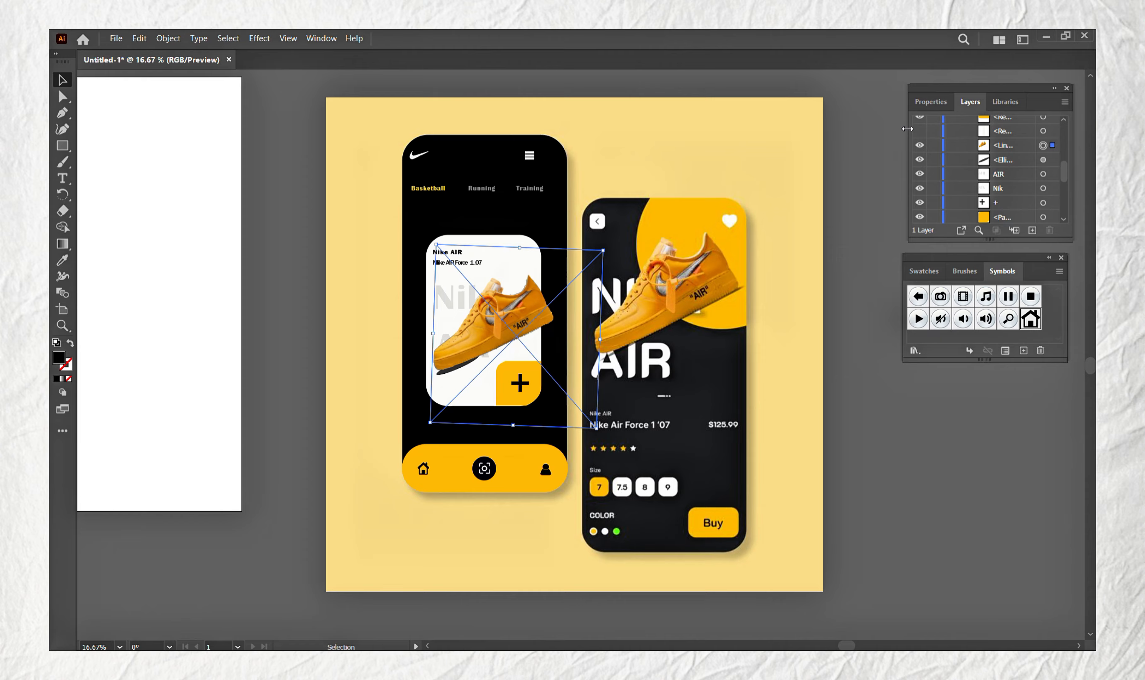
Draw a rectangle over the second screen's back button and trace its black arrow chevron with the Pen tool
{"action": "left_click_drag", "start_coordinate": [223, 173], "coordinate": [284, 235]}
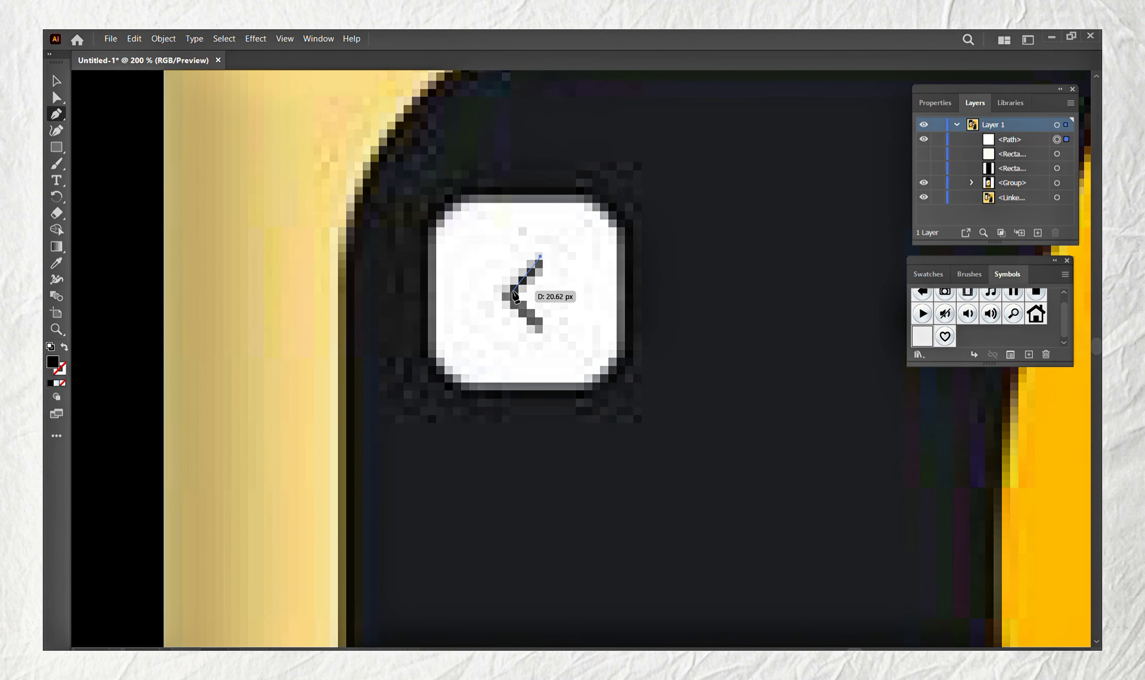
{"action": "left_click", "coordinate": [499, 295]}
{"action": "left_click", "coordinate": [539, 332]}
{"action": "key", "text": "/"}
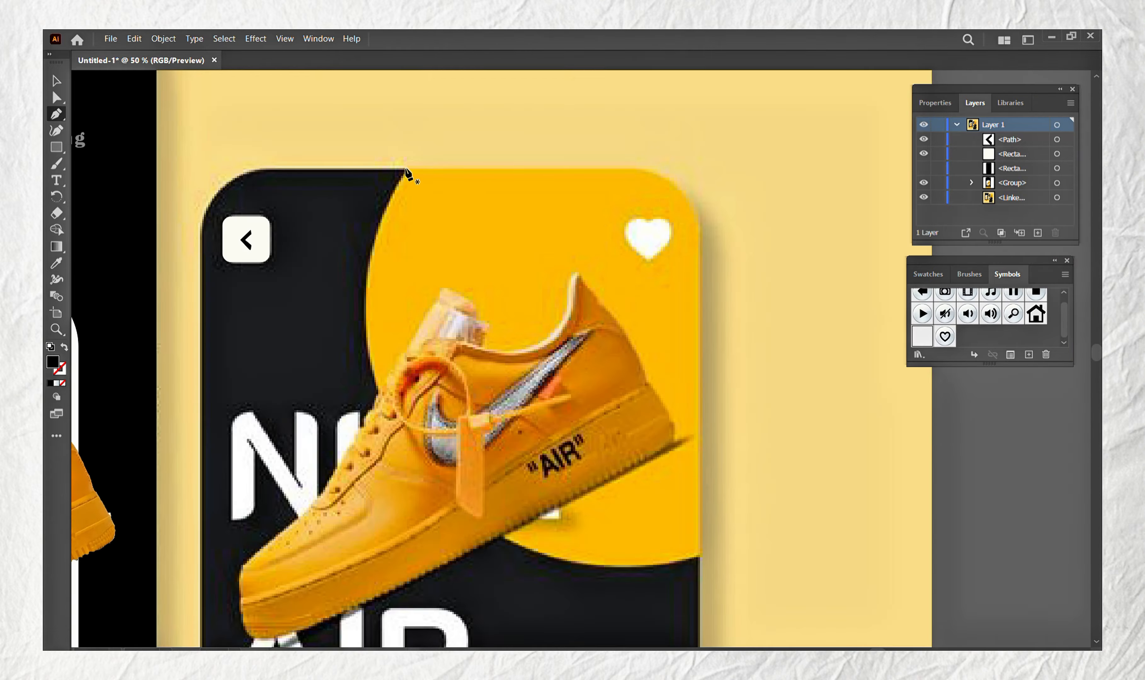
Trace the partial yellow circle in the second screen's upper corner with the Pen tool and fill it with the sampled yellow
{"action": "left_click", "coordinate": [406, 170]}
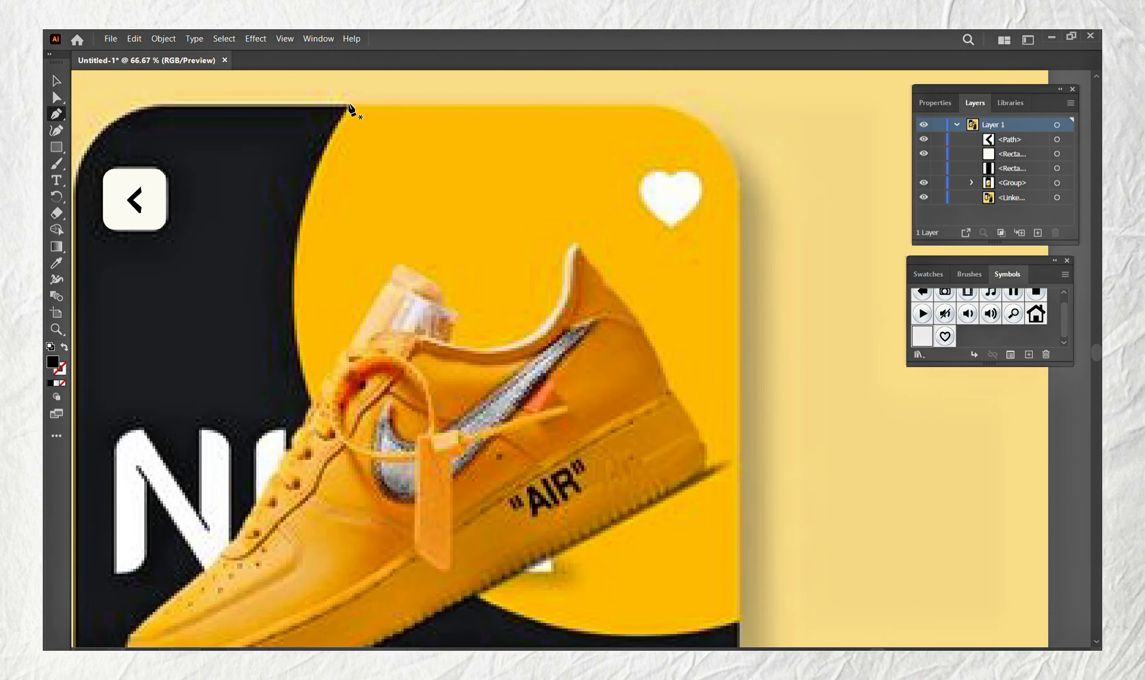
{"action": "left_click", "coordinate": [349, 108]}
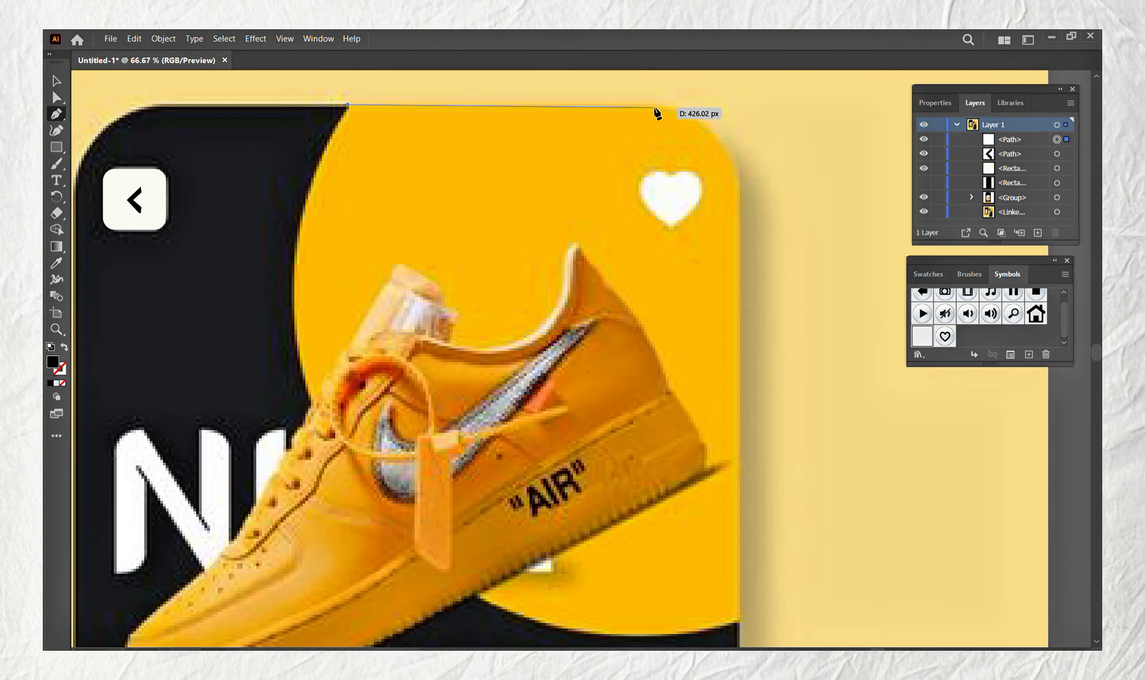
{"action": "left_click", "coordinate": [658, 108]}
{"action": "left_click_drag", "start_coordinate": [738, 188], "coordinate": [738, 263]}
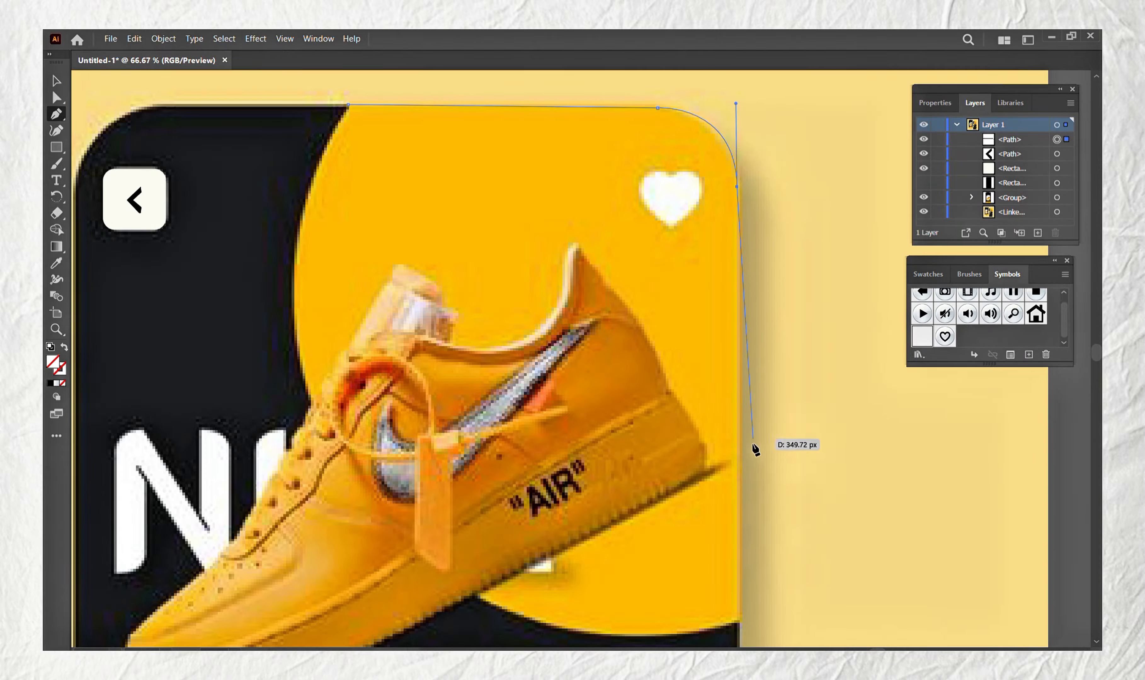
{"action": "left_click", "coordinate": [741, 620]}
{"action": "key", "text": "ctrl+minus"}
{"action": "left_click_drag", "start_coordinate": [366, 249], "coordinate": [296, 85]}
{"action": "left_click_drag", "start_coordinate": [385, 102], "coordinate": [435, 185]}
{"action": "key", "text": "i"}
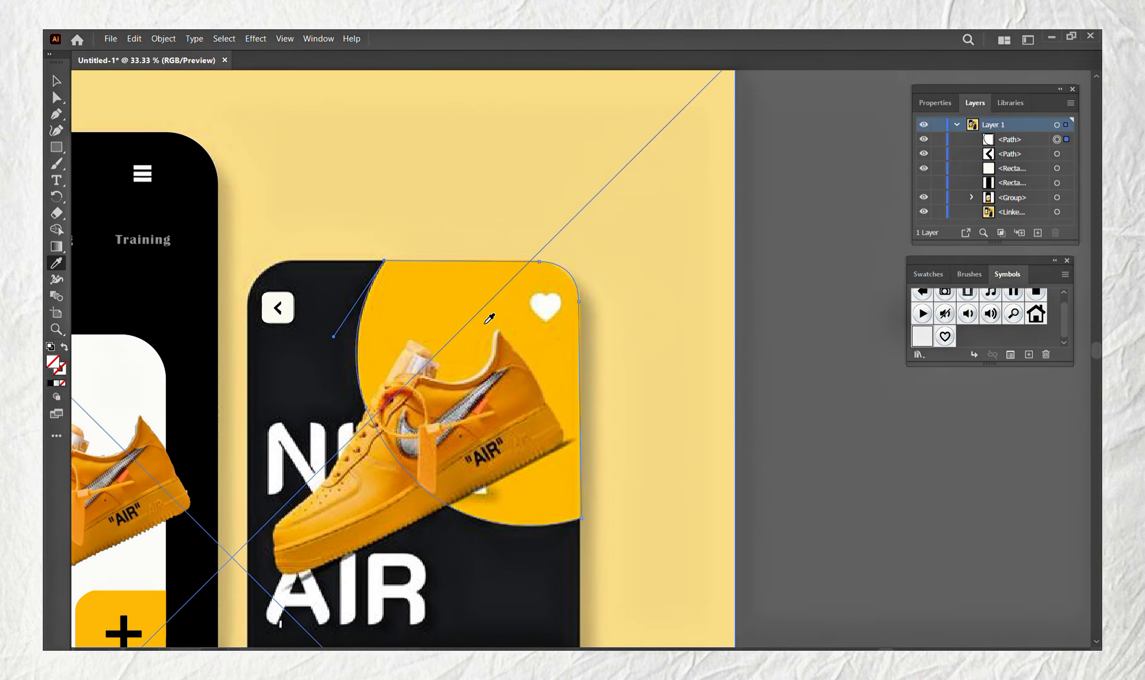
{"action": "left_click", "coordinate": [491, 319]}
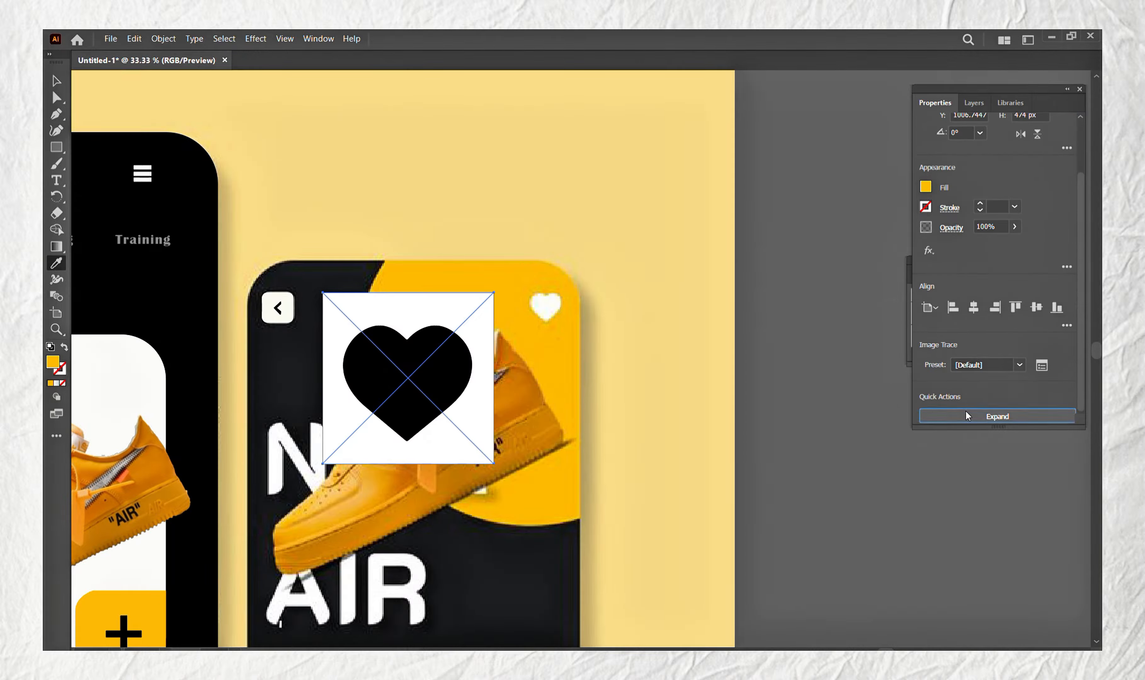
Expand the heart image into vector shapes and delete its white background
{"action": "left_click", "coordinate": [967, 408]}
{"action": "left_click", "coordinate": [974, 103]}
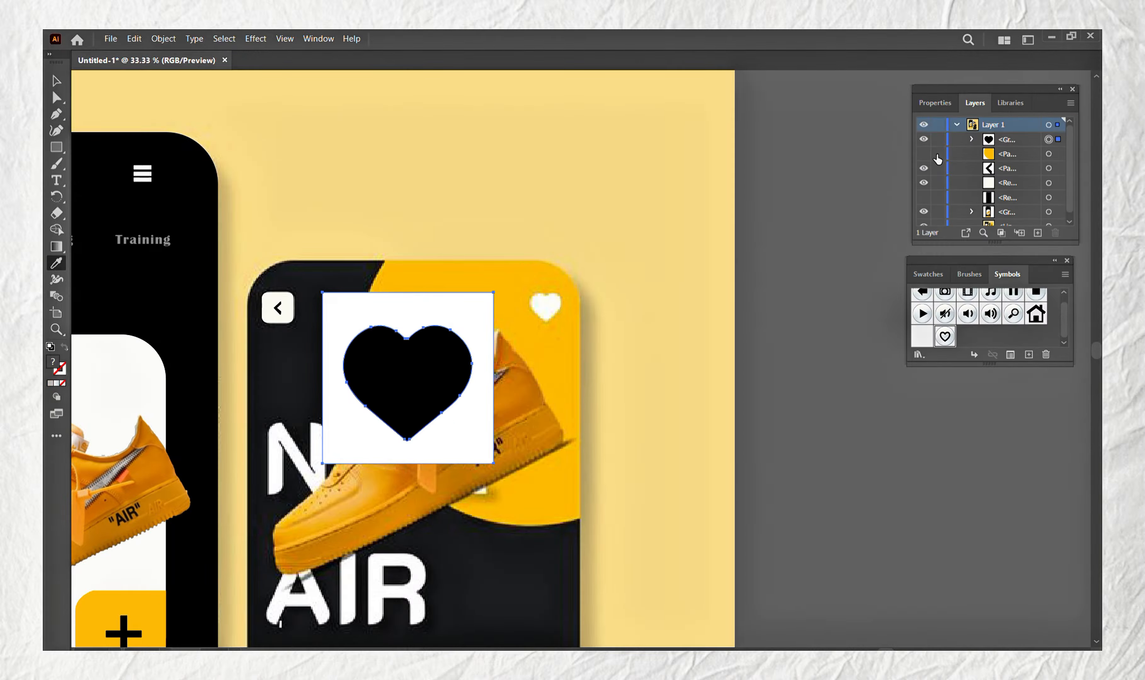
{"action": "left_click", "coordinate": [1048, 168]}
{"action": "key", "text": "Delete"}
{"action": "left_click", "coordinate": [1049, 154]}
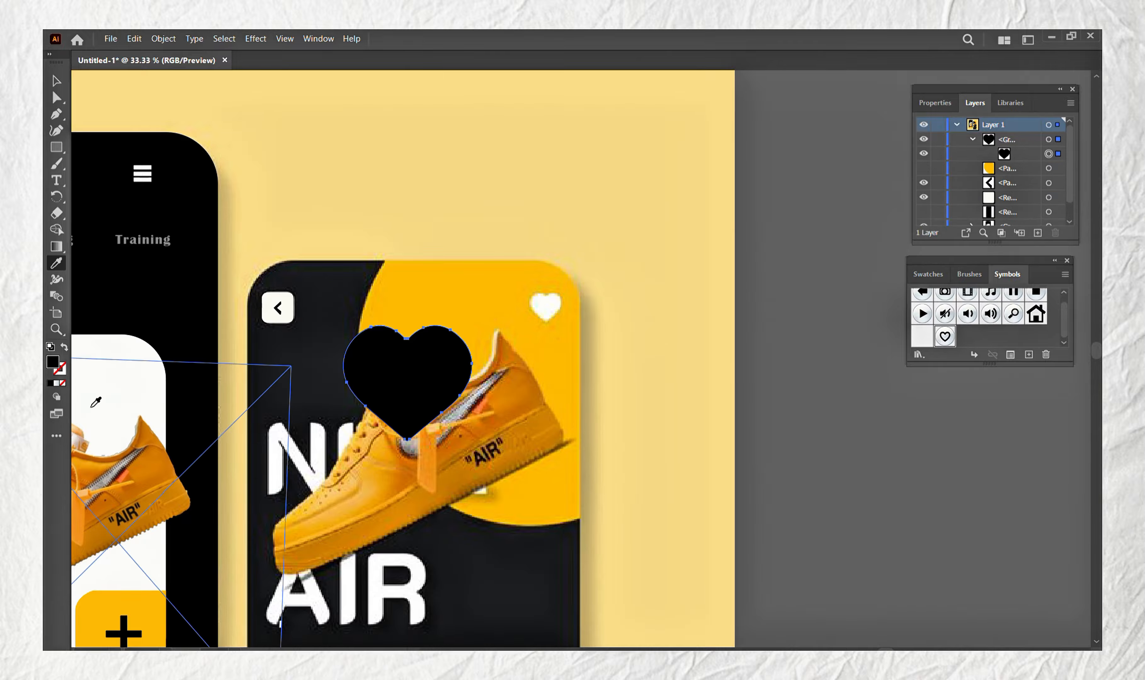
Recolour the heart white, shrink it, and place it over the reference heart icon on the second screen
{"action": "left_click", "coordinate": [91, 405]}
{"action": "left_click_drag", "start_coordinate": [471, 441], "coordinate": [364, 353]}
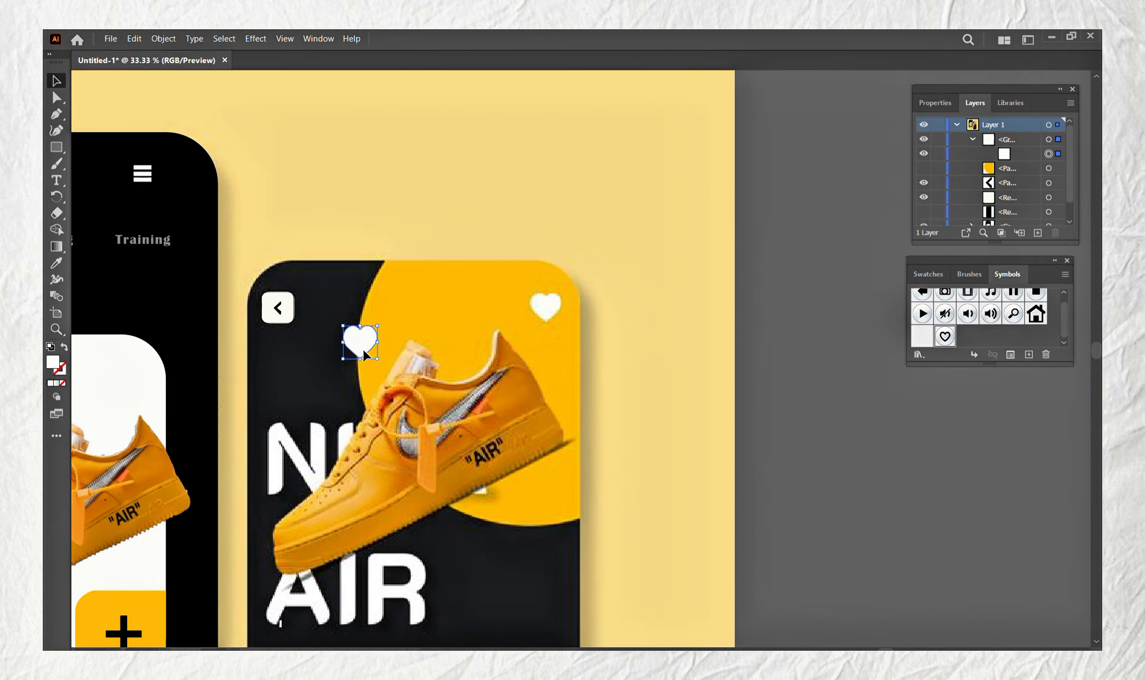
{"action": "left_click_drag", "start_coordinate": [549, 320], "coordinate": [548, 320]}
Place the orange shoe image on the second screen, then scale and align it over the reference shoe
{"action": "scroll", "coordinate": [480, 378], "scroll_direction": "down", "scroll_amount": 5}
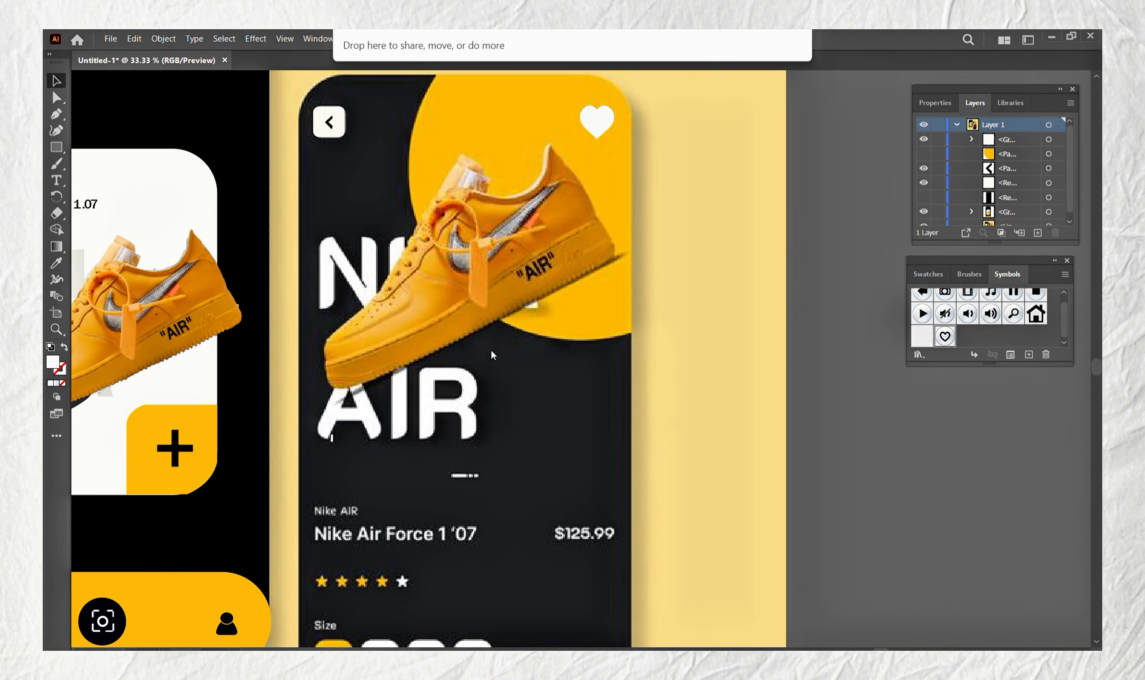
{"action": "left_click_drag", "start_coordinate": [491, 350], "coordinate": [461, 287]}
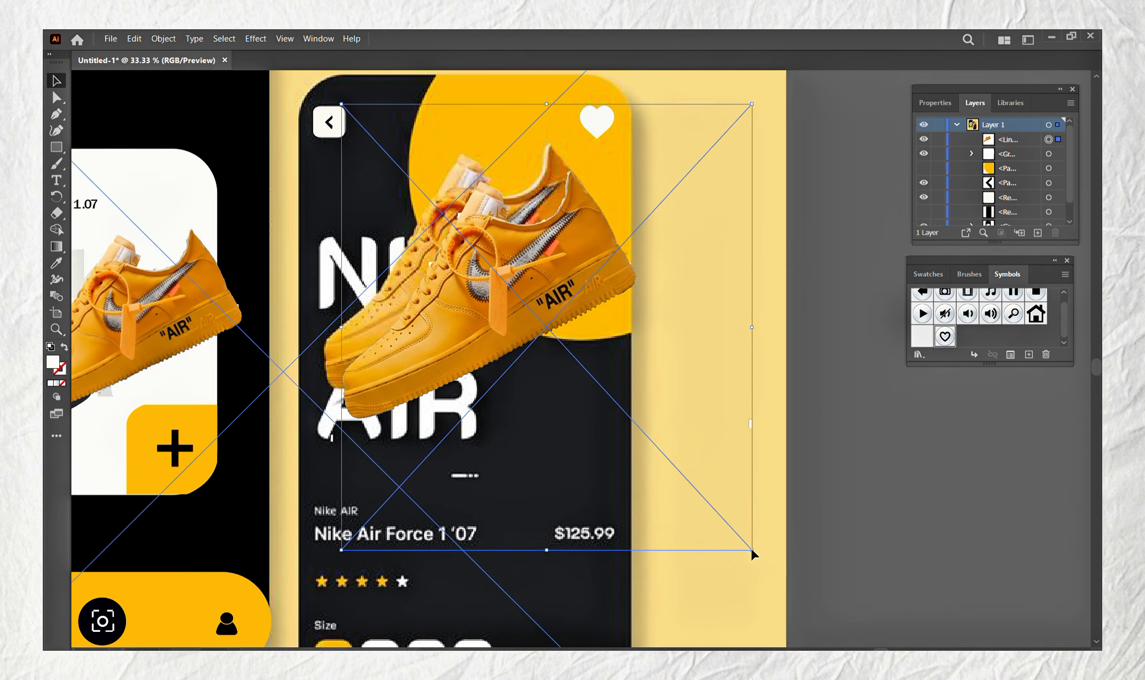
{"action": "key", "text": "ctrl+plus"}
{"action": "key", "text": "ctrl+plus"}
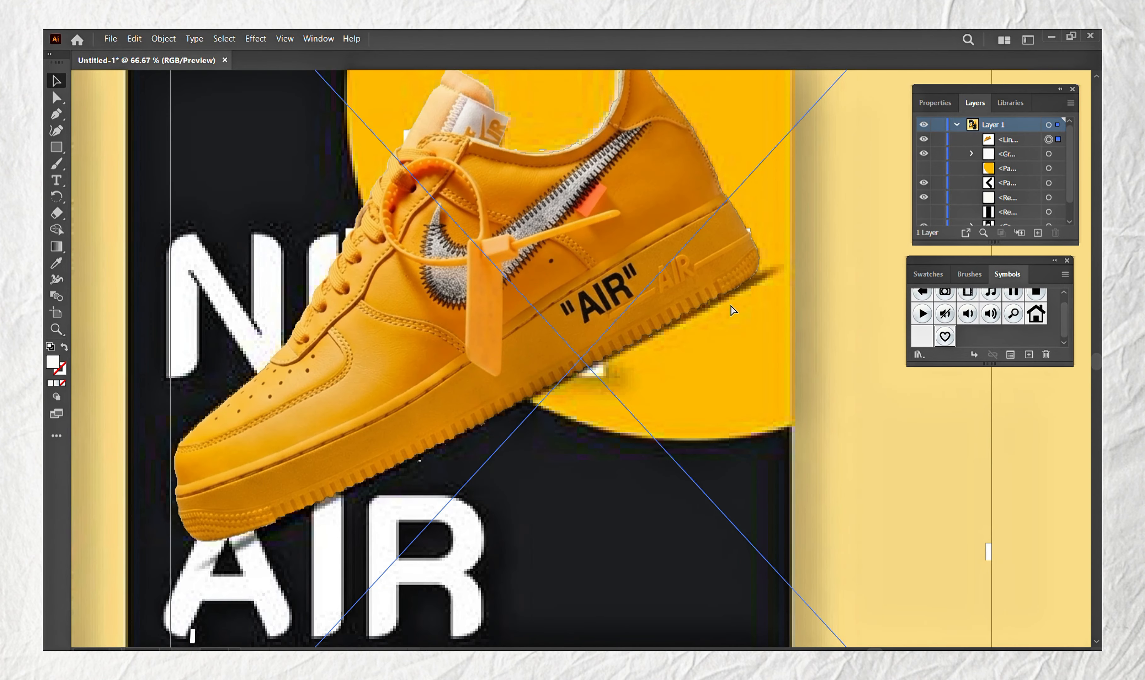
{"action": "key", "text": "ctrl+minus"}
{"action": "left_click_drag", "start_coordinate": [890, 372], "coordinate": [894, 372]}
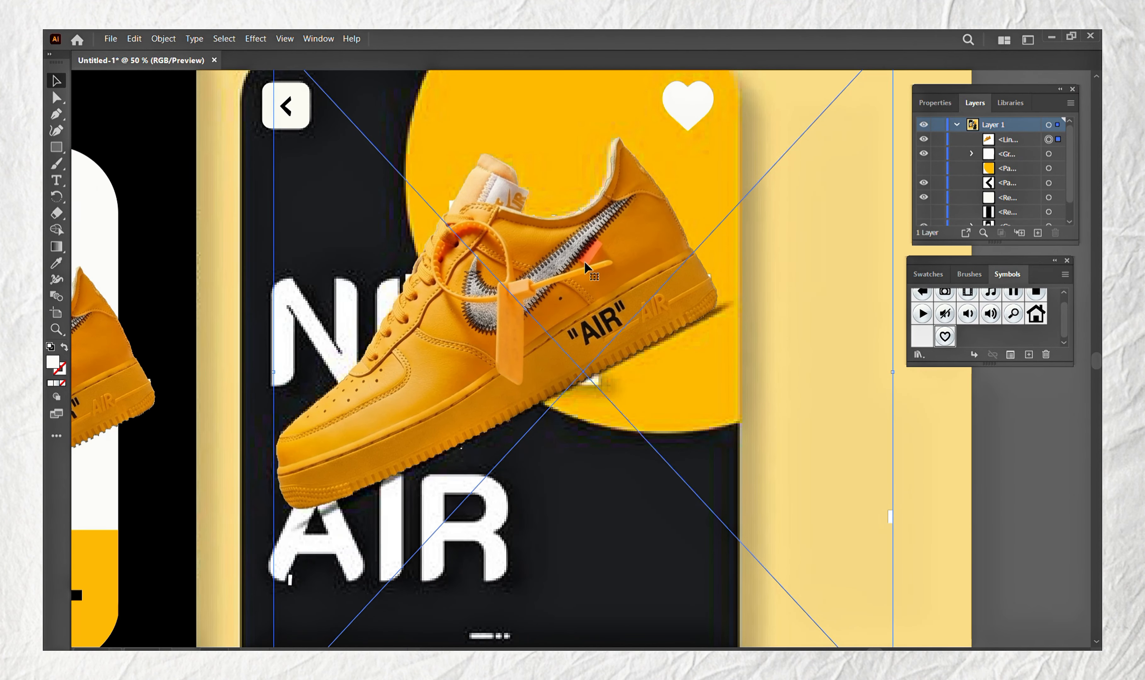
{"action": "mouse_move", "coordinate": [585, 266]}
{"action": "left_mouse_down"}
{"action": "mouse_move", "coordinate": [593, 275]}
{"action": "mouse_move", "coordinate": [585, 266]}
{"action": "left_mouse_up"}
{"action": "left_click", "coordinate": [923, 140]}
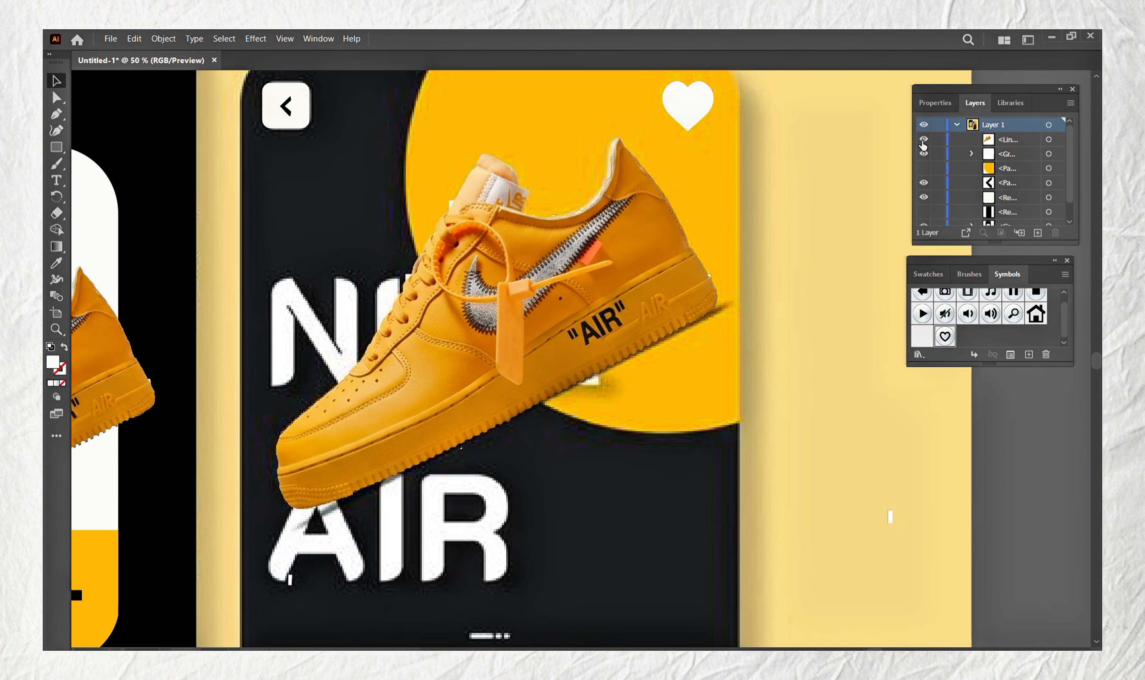
Add a text box reading "NIK" over the large reference lettering behind the second screen's shoe
{"action": "key", "text": "ctrl+minus"}
{"action": "key", "text": "t"}
{"action": "left_click_drag", "start_coordinate": [365, 286], "coordinate": [655, 405]}
{"action": "type", "text": "NIK"}
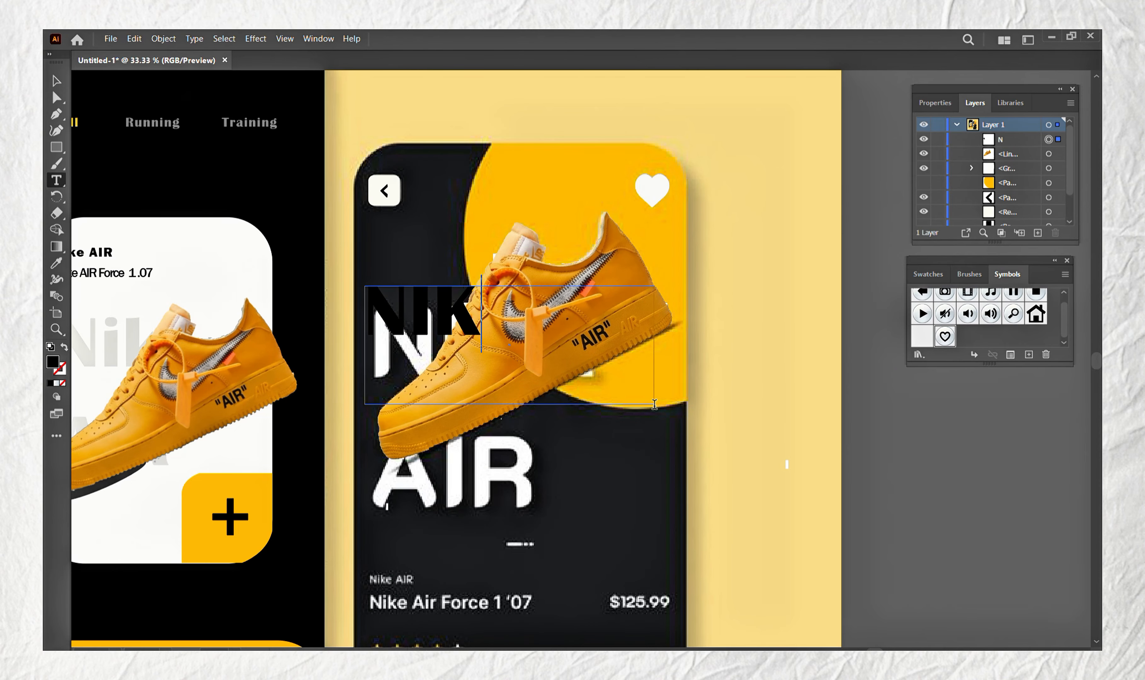
Colour the whole "NIK" text off-white F9F9F7 and open its text properties
{"action": "key", "text": "ctrl+a"}
{"action": "double_click", "coordinate": [52, 363]}
{"action": "left_click", "coordinate": [93, 135]}
{"action": "left_click", "coordinate": [420, 138]}
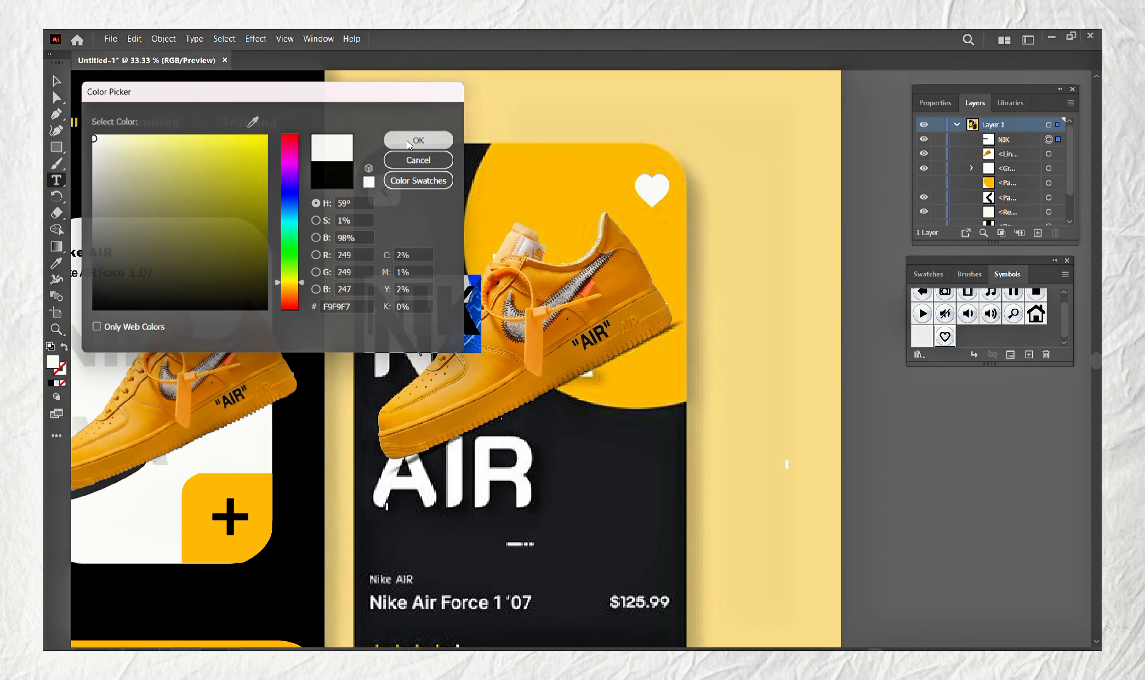
{"action": "left_click", "coordinate": [935, 102]}
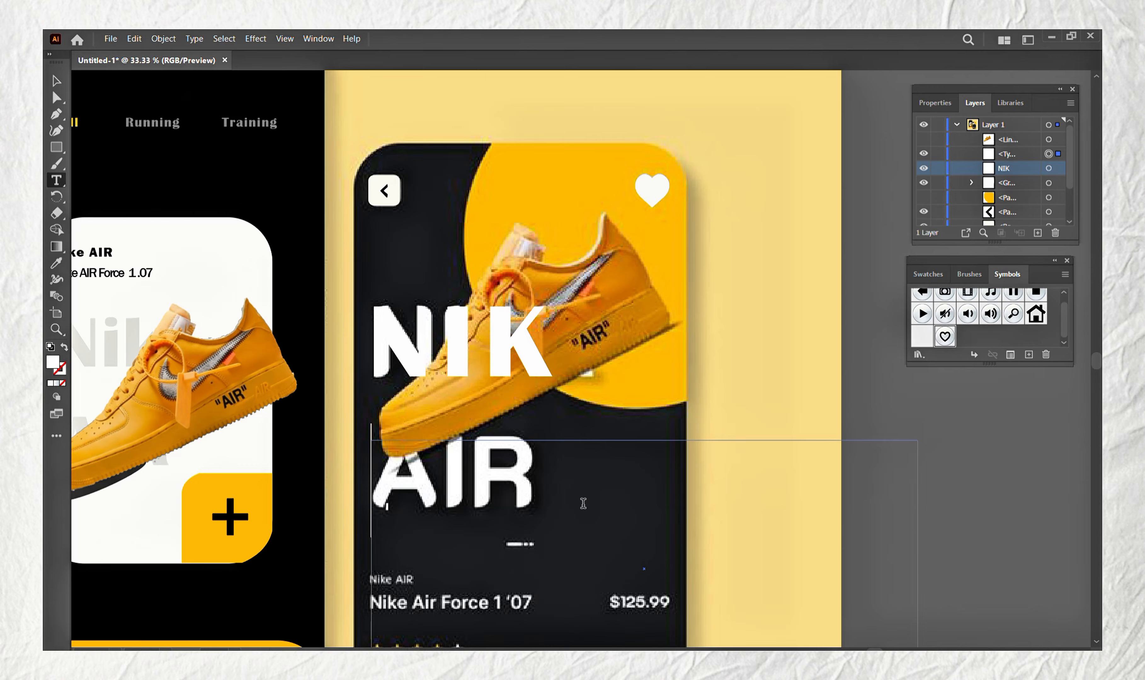
Enter "AIR" in a new white text box over the large reference lettering below "NIK"
{"action": "type", "text": "AI"}
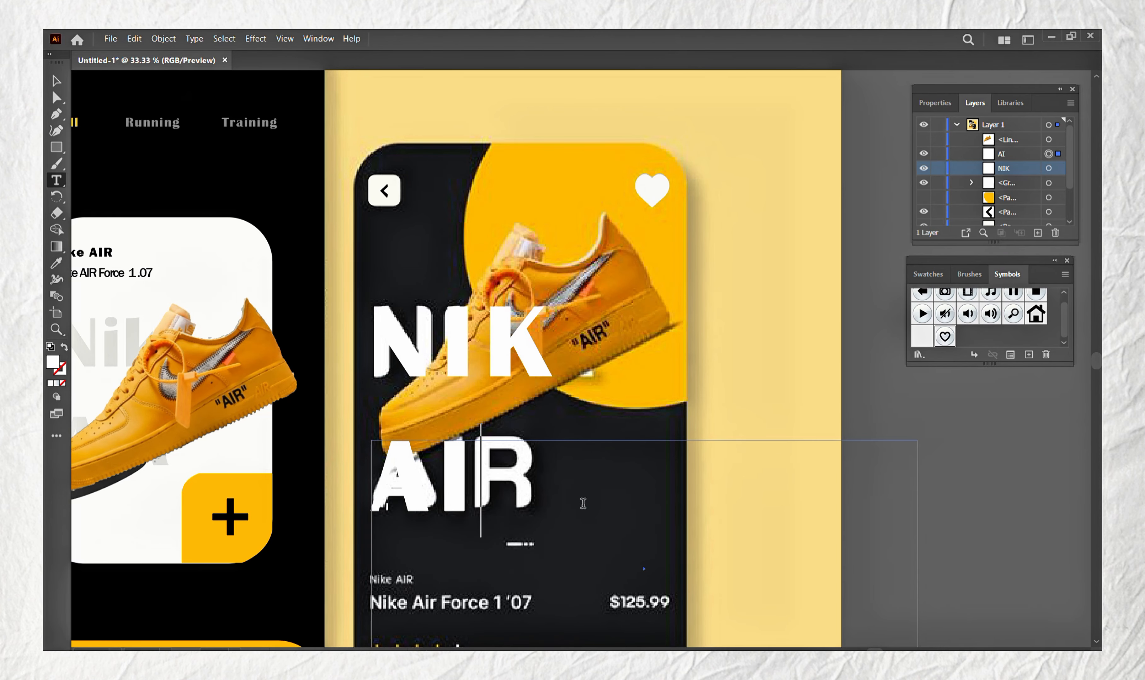
{"action": "type", "text": "R"}
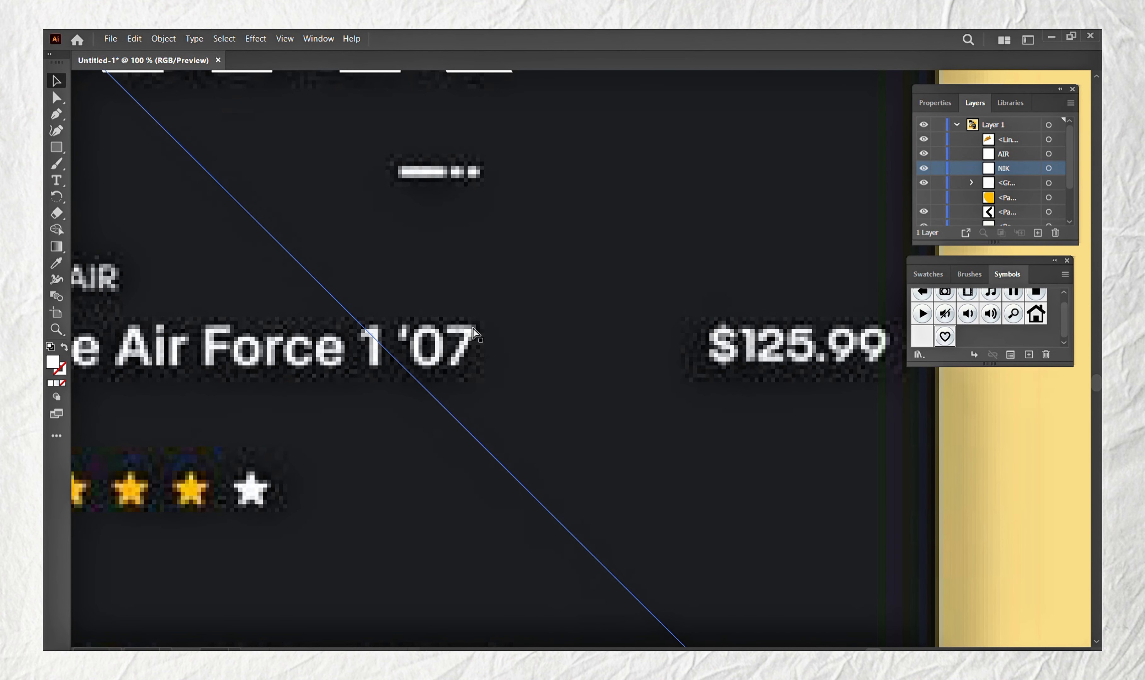
Draw white bars over the slider indicator beneath the large "AIR" lettering and add a small "Nike AIR" label over the reference
{"action": "key", "text": "ctrl+plus"}
{"action": "key", "text": "m"}
{"action": "mouse_move", "coordinate": [470, 328]}
{"action": "left_mouse_down"}
{"action": "mouse_move", "coordinate": [610, 586]}
{"action": "mouse_move", "coordinate": [500, 349]}
{"action": "mouse_move", "coordinate": [518, 349]}
{"action": "left_mouse_up"}
{"action": "key", "text": "ctrl+plus"}
{"action": "left_click_drag", "start_coordinate": [599, 428], "coordinate": [444, 468]}
{"action": "mouse_move", "coordinate": [513, 382]}
{"action": "left_mouse_down"}
{"action": "mouse_move", "coordinate": [551, 418]}
{"action": "mouse_move", "coordinate": [583, 401]}
{"action": "left_mouse_up"}
{"action": "key", "text": "ctrl+shift+a"}
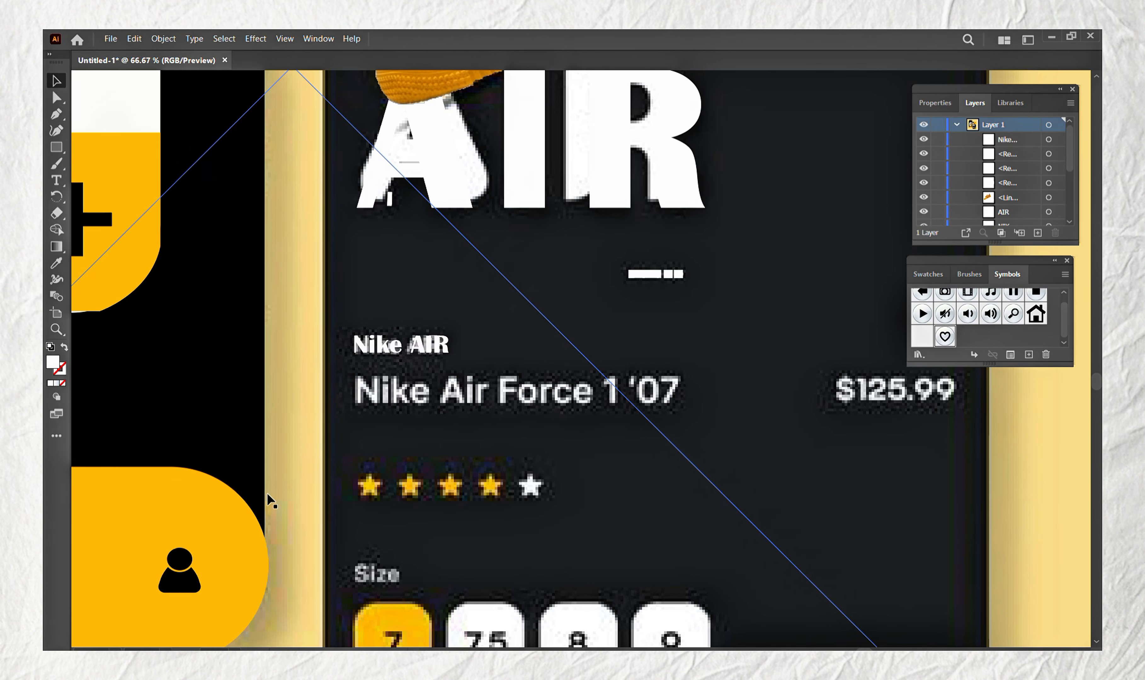
Add a text box reading "Nike Air Force 1 '07" over the reference product name and colour its text white
{"action": "key", "text": "t"}
{"action": "left_click_drag", "start_coordinate": [334, 364], "coordinate": [882, 442]}
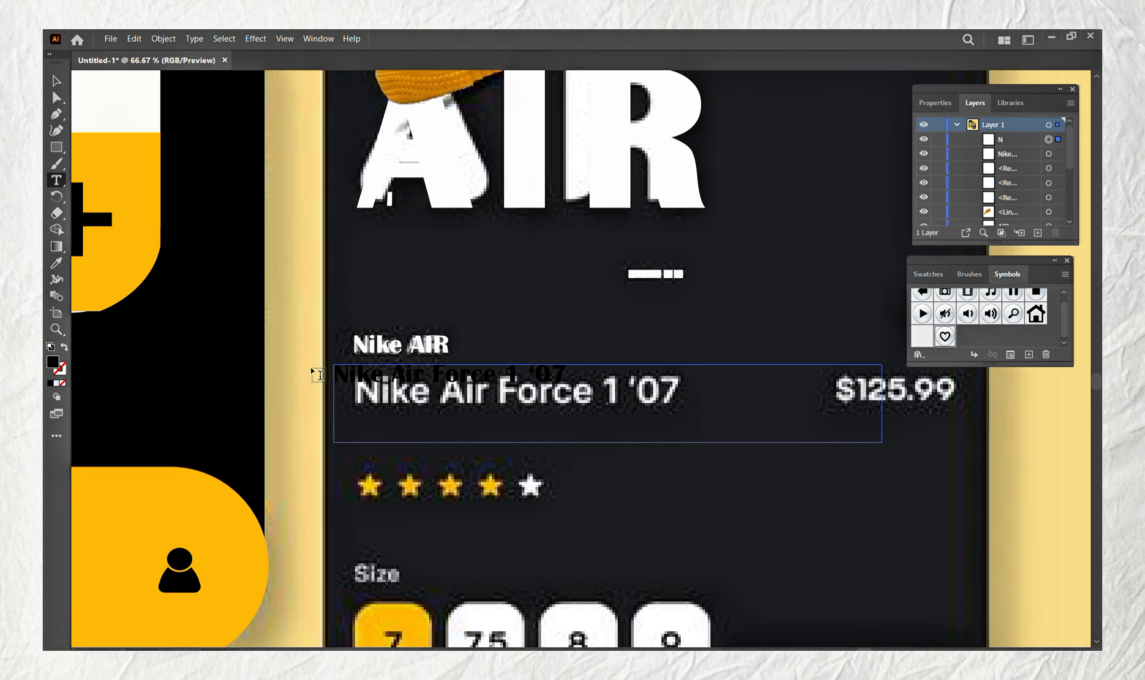
{"action": "key", "text": "ctrl+a"}
{"action": "double_click", "coordinate": [52, 362]}
{"action": "left_click", "coordinate": [92, 128]}
{"action": "left_click", "coordinate": [420, 141]}
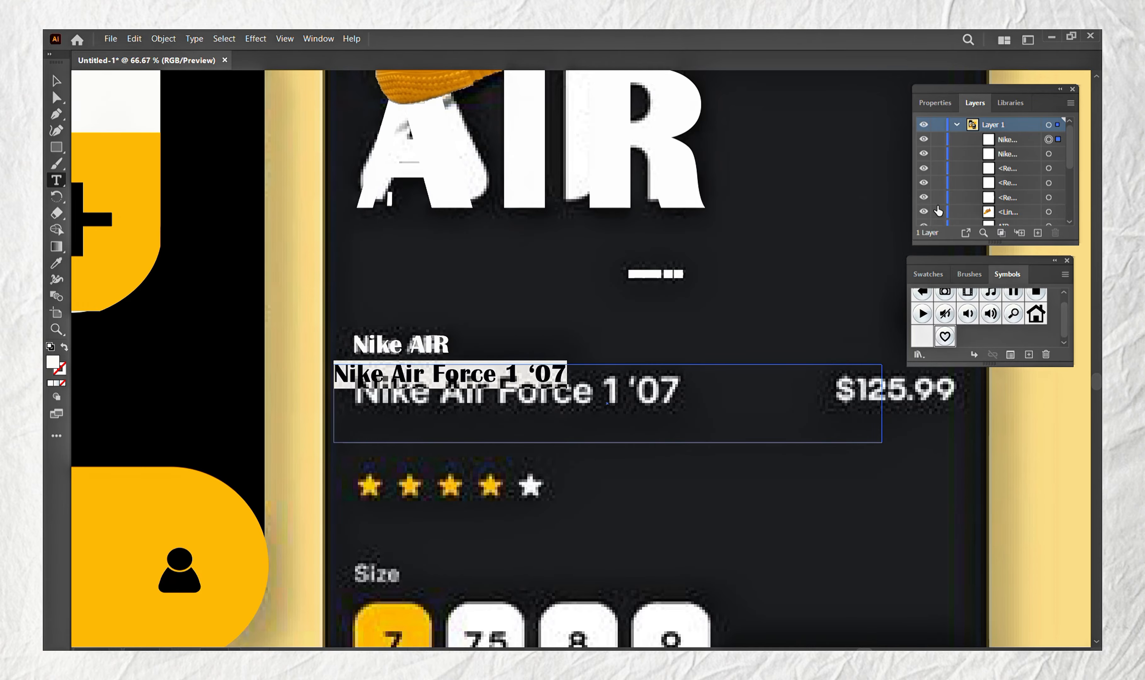
Set the product name's font to Minion Variable Concept
{"action": "left_click", "coordinate": [935, 103]}
{"action": "left_click", "coordinate": [1065, 347]}
{"action": "left_click", "coordinate": [987, 447]}
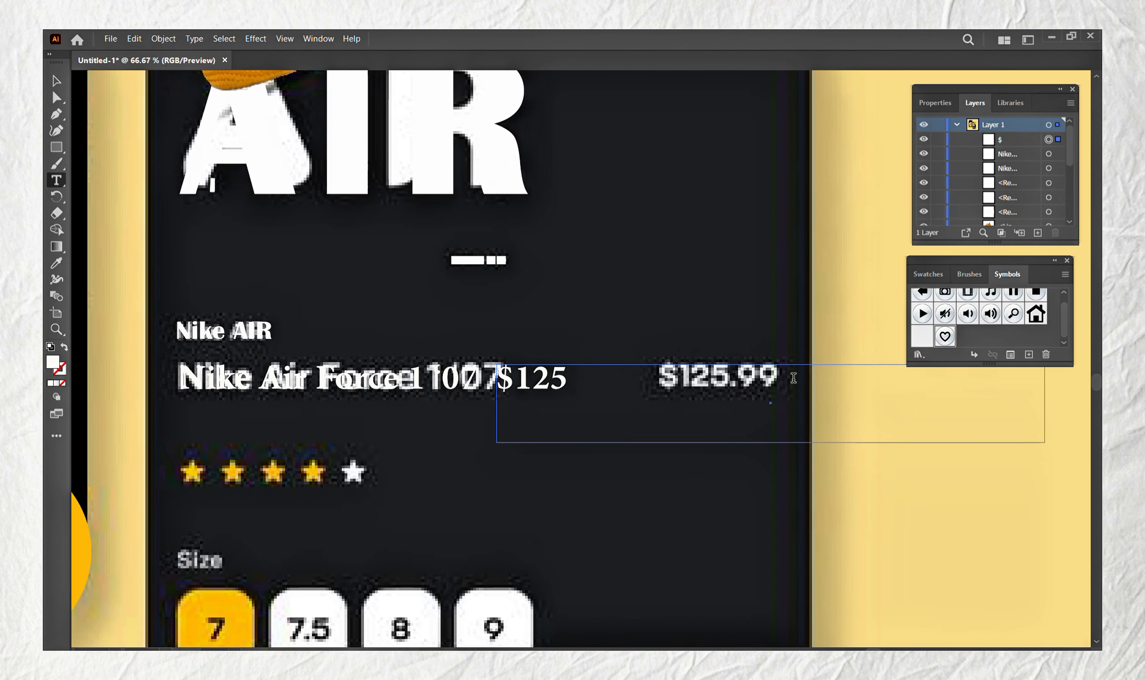
Enter "$125.99" in a white text box and move it over the reference price beside the product name
{"action": "left_click", "coordinate": [56, 81]}
{"action": "left_click_drag", "start_coordinate": [610, 376], "coordinate": [682, 375]}
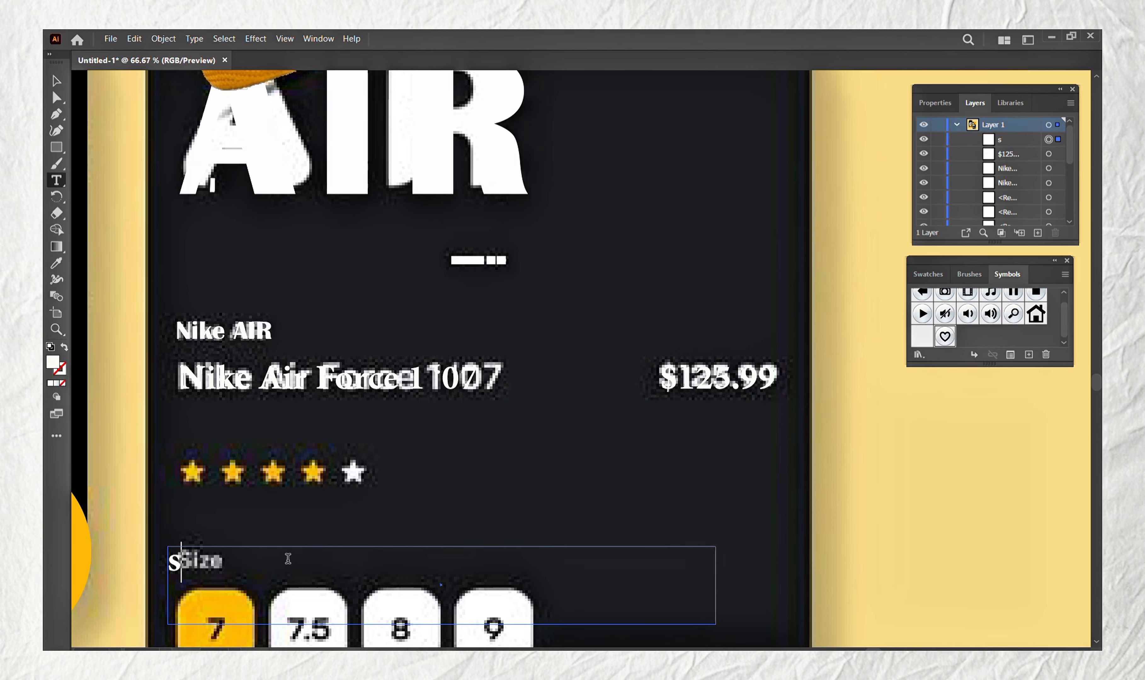
Set the "Size" label's text to 36 pt and align it over the reference label above the shoe size options
{"action": "left_click", "coordinate": [936, 103]}
{"action": "left_click", "coordinate": [983, 384]}
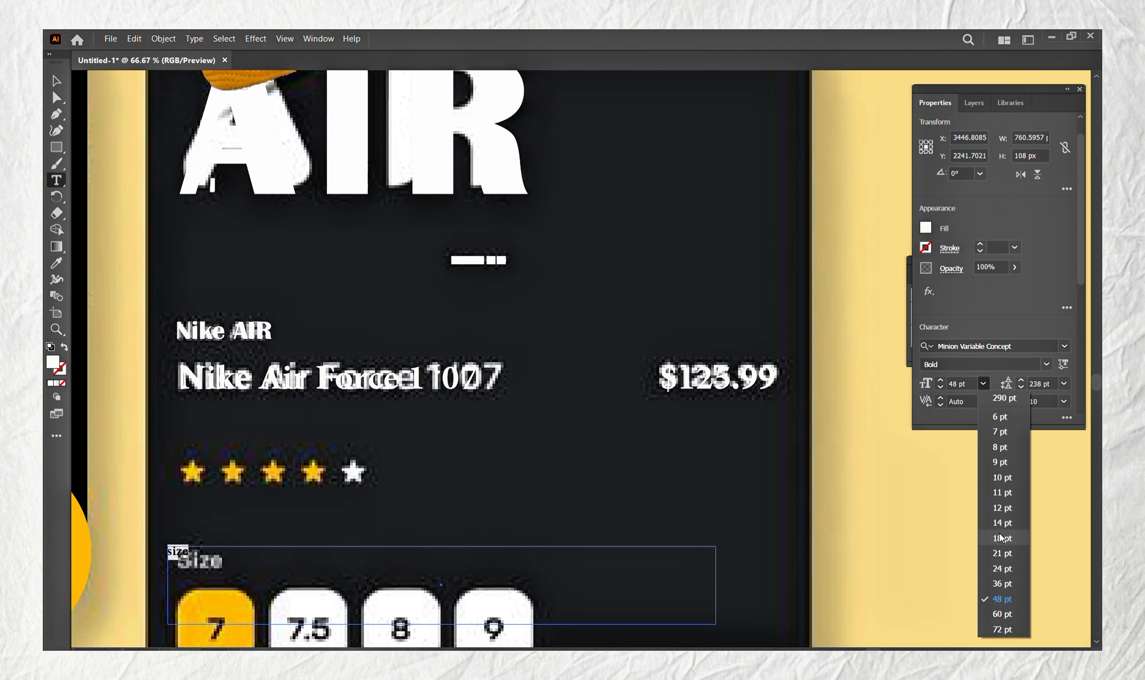
{"action": "left_click", "coordinate": [1004, 582]}
{"action": "left_click_drag", "start_coordinate": [178, 558], "coordinate": [190, 564]}
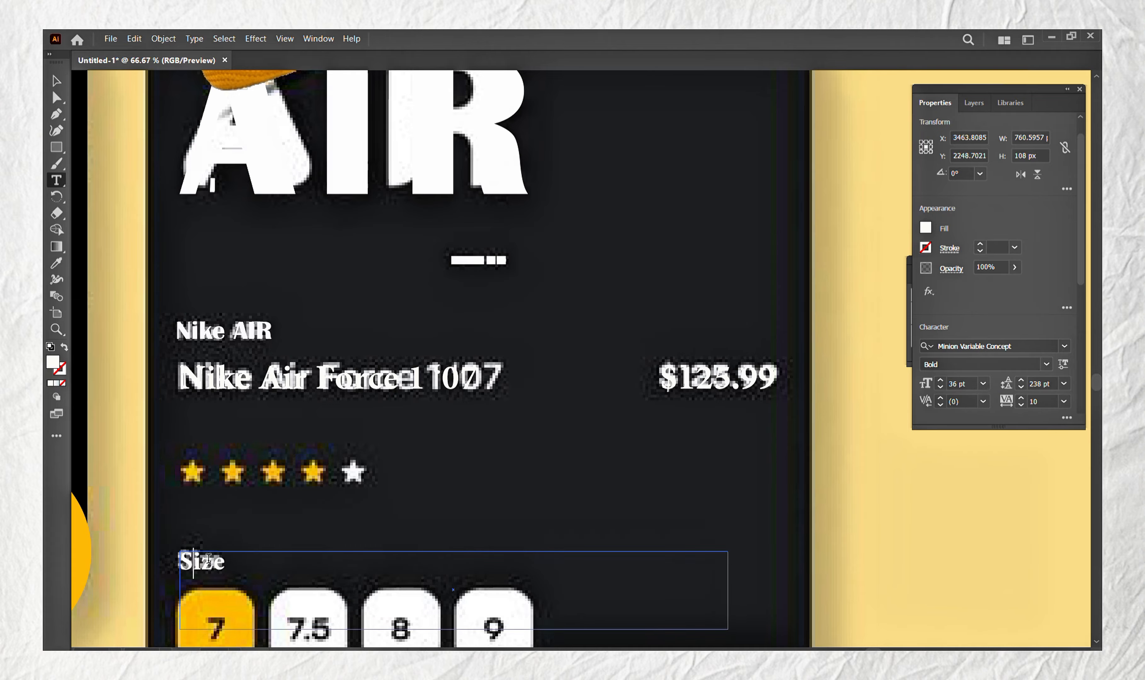
{"action": "key", "text": "Escape"}
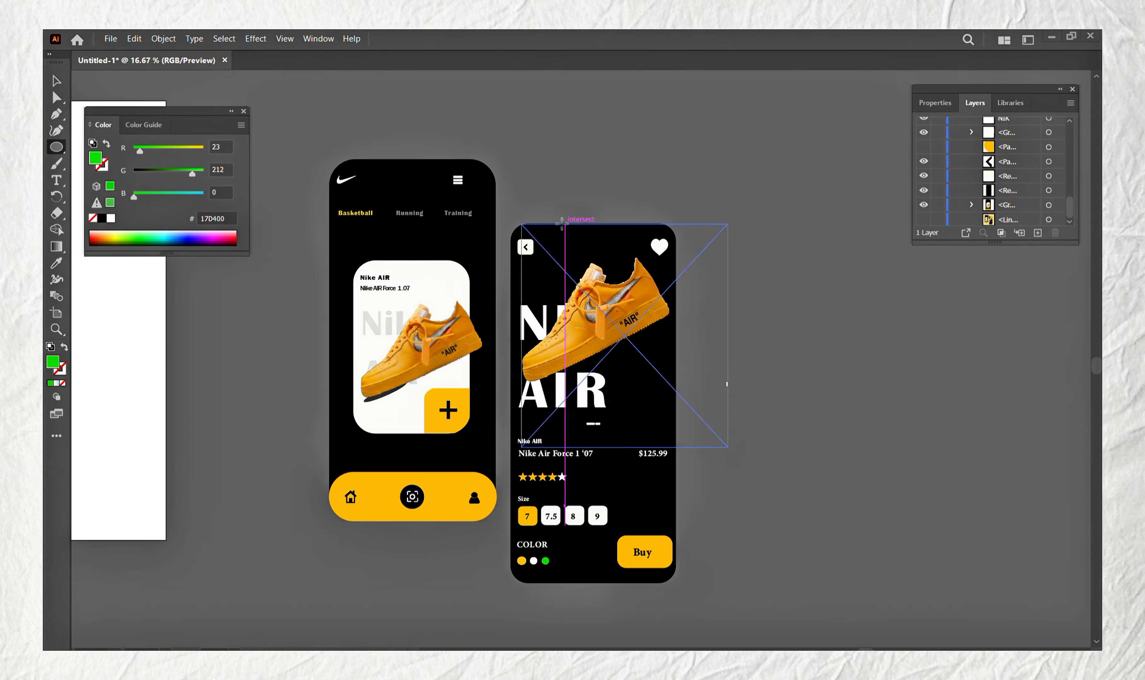
Save the document as "ux" in Adobe Illustrator (*.AI) format in the "adobe illustrator" folder on New Volume (D:)
{"action": "left_click", "coordinate": [110, 39]}
{"action": "left_click", "coordinate": [136, 186]}
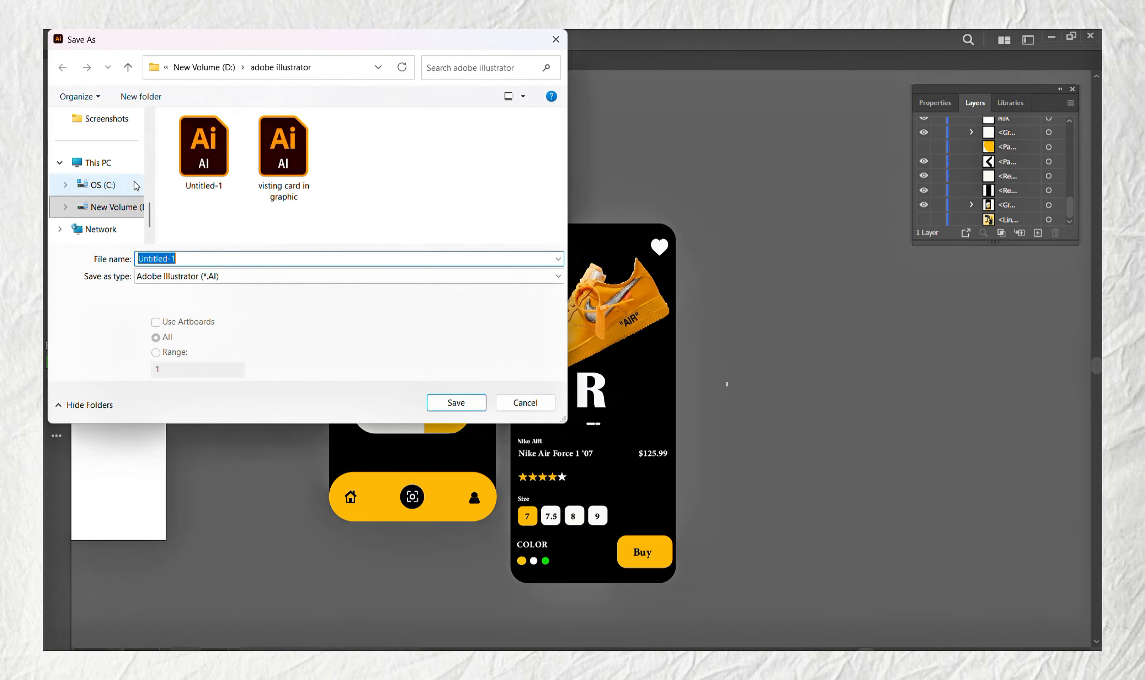
{"action": "type", "text": "ux"}
{"action": "left_click", "coordinate": [557, 277]}
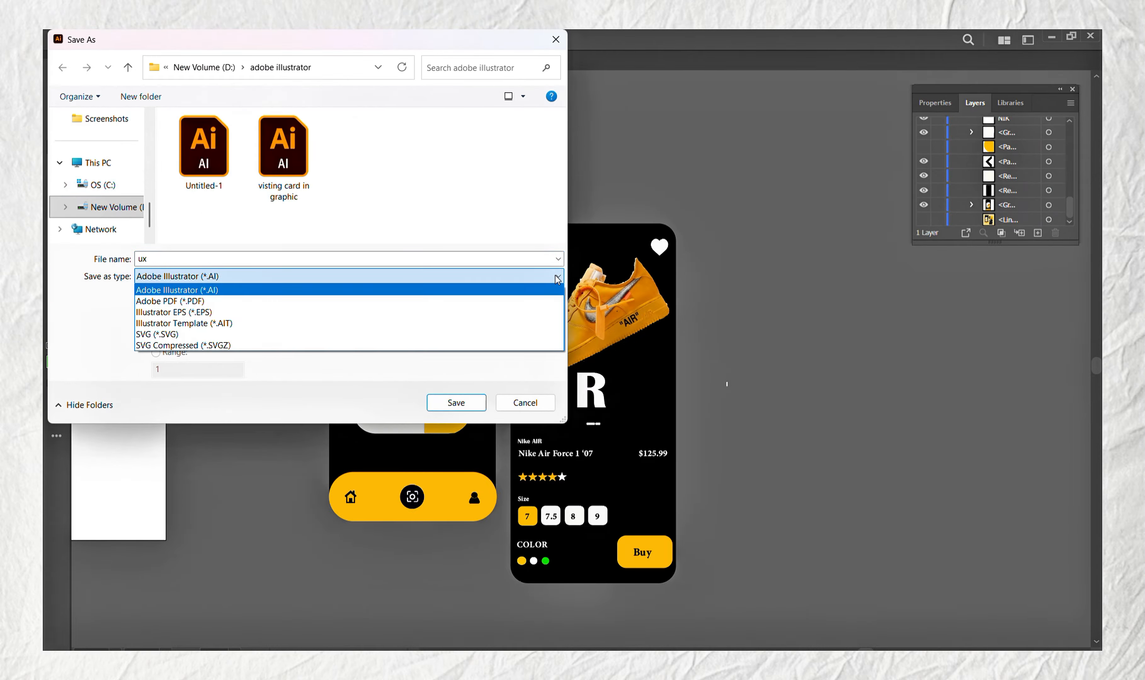
{"action": "left_click", "coordinate": [557, 278]}
{"action": "left_click", "coordinate": [98, 163]}
{"action": "double_click", "coordinate": [386, 146]}
{"action": "double_click", "coordinate": [372, 139]}
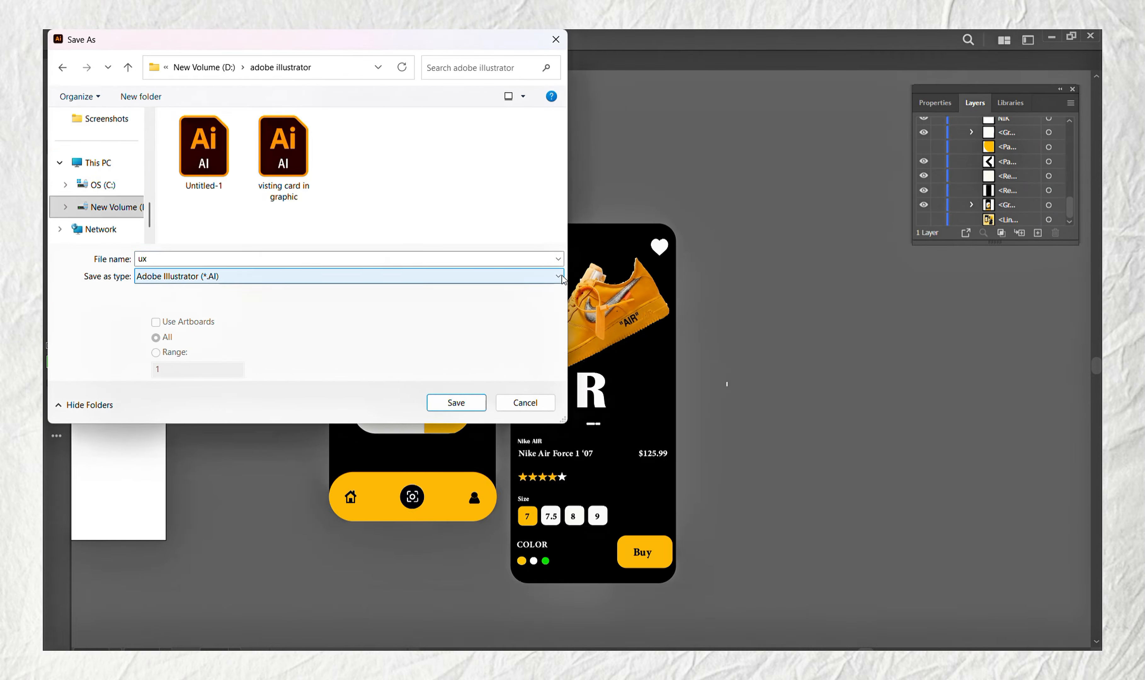
{"action": "key", "text": "Return"}
{"action": "key", "text": "Return"}
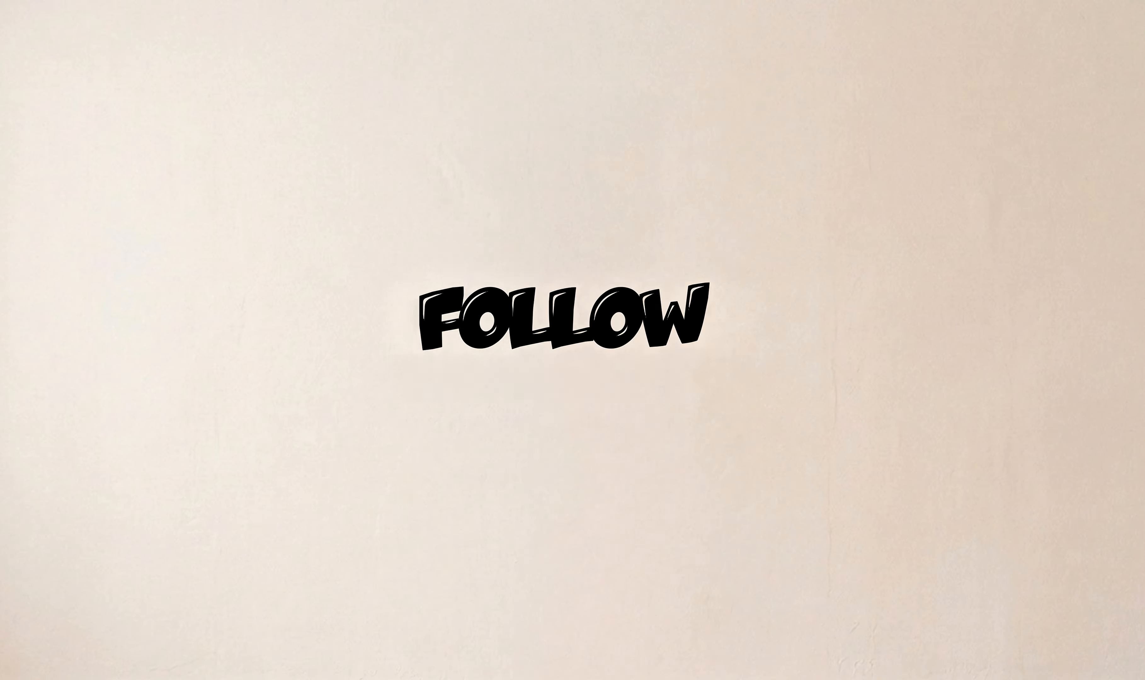